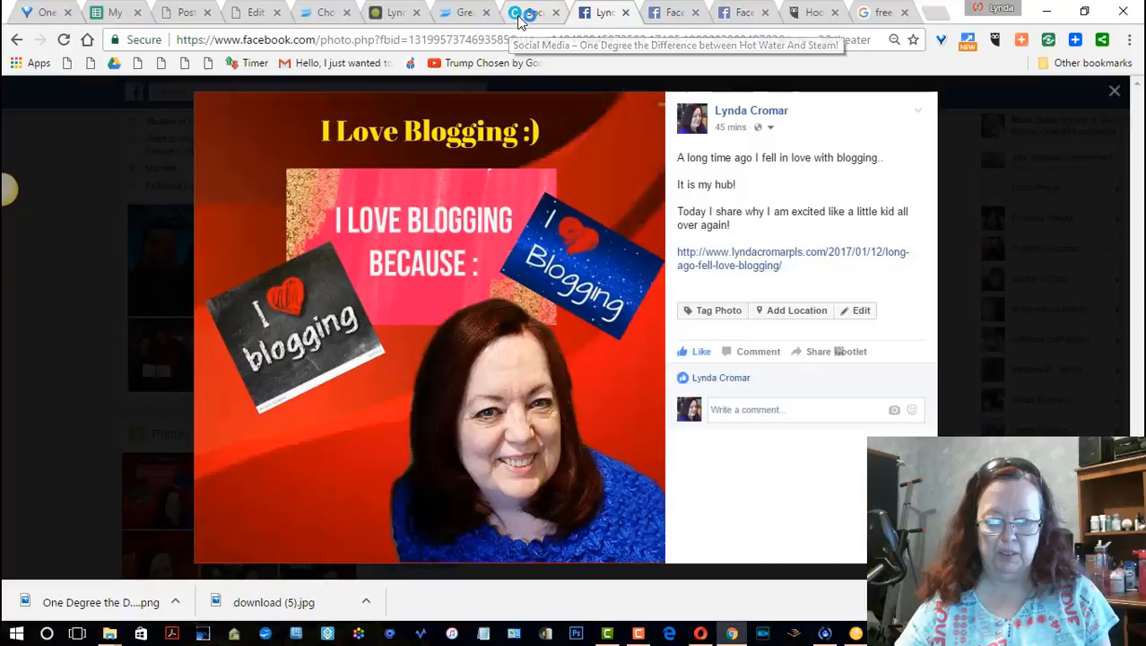
Step: Switch to the Canva design and open the Canva home page in a separate browser tab
{"action": "left_click", "coordinate": [521, 15]}
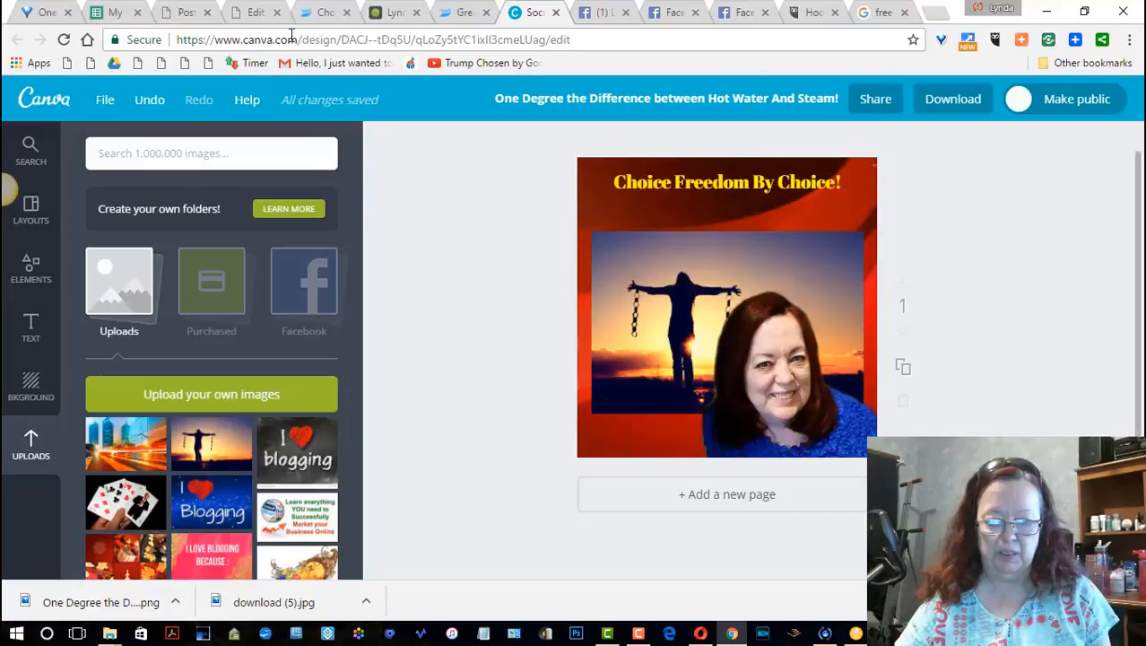
{"action": "right_click", "coordinate": [54, 100]}
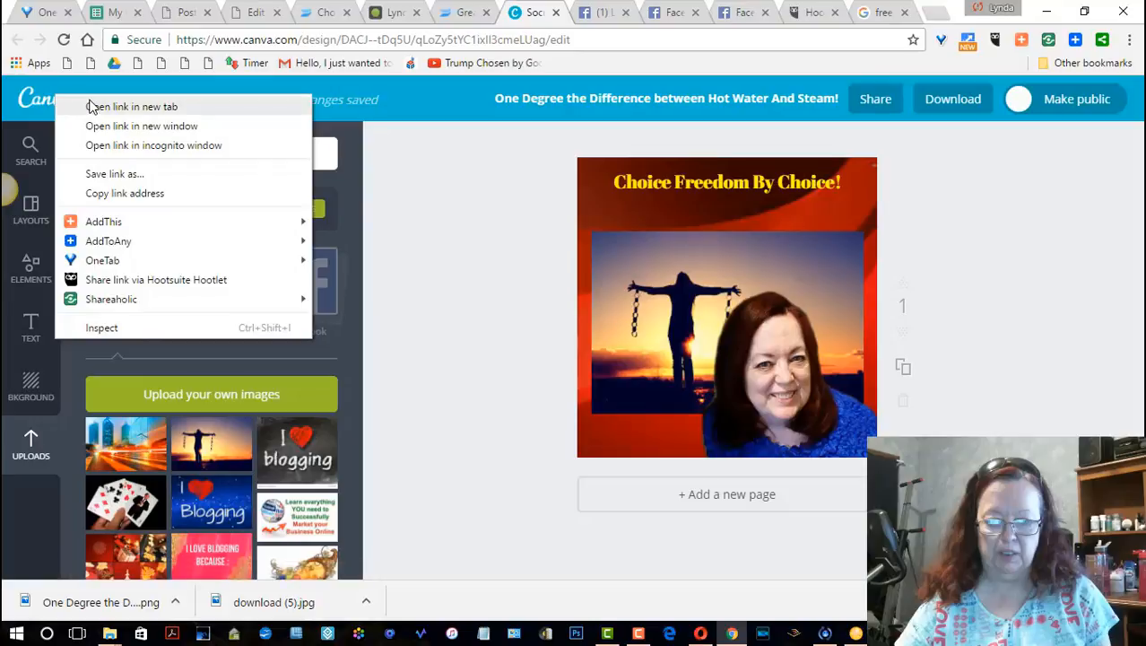
{"action": "left_click", "coordinate": [99, 106]}
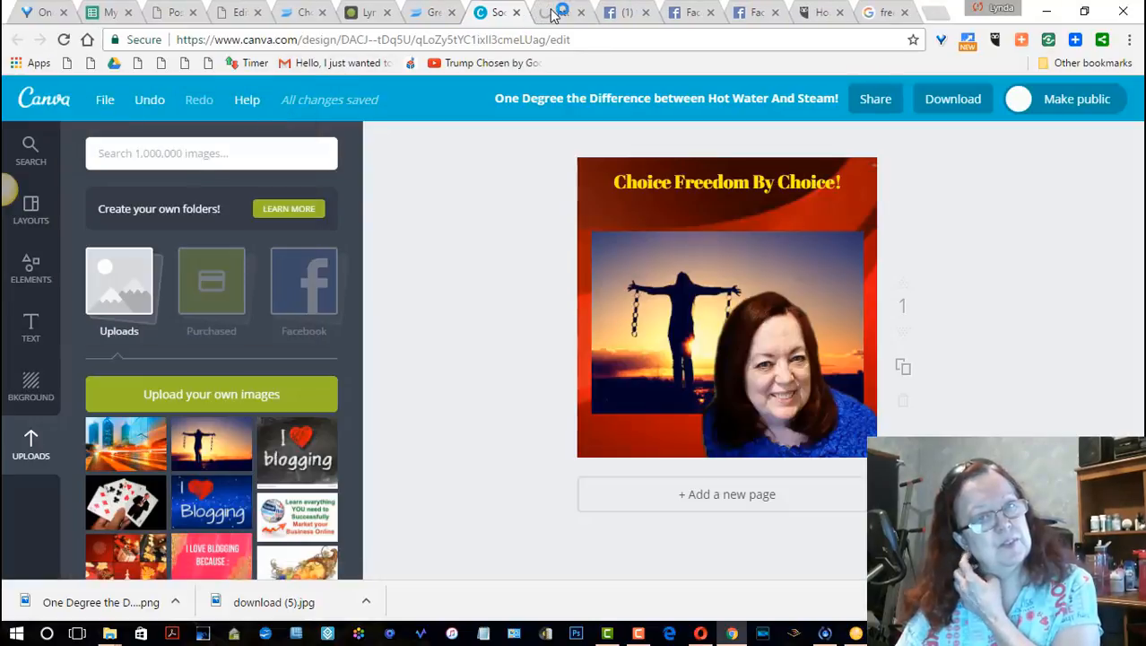
{"action": "left_click", "coordinate": [552, 13]}
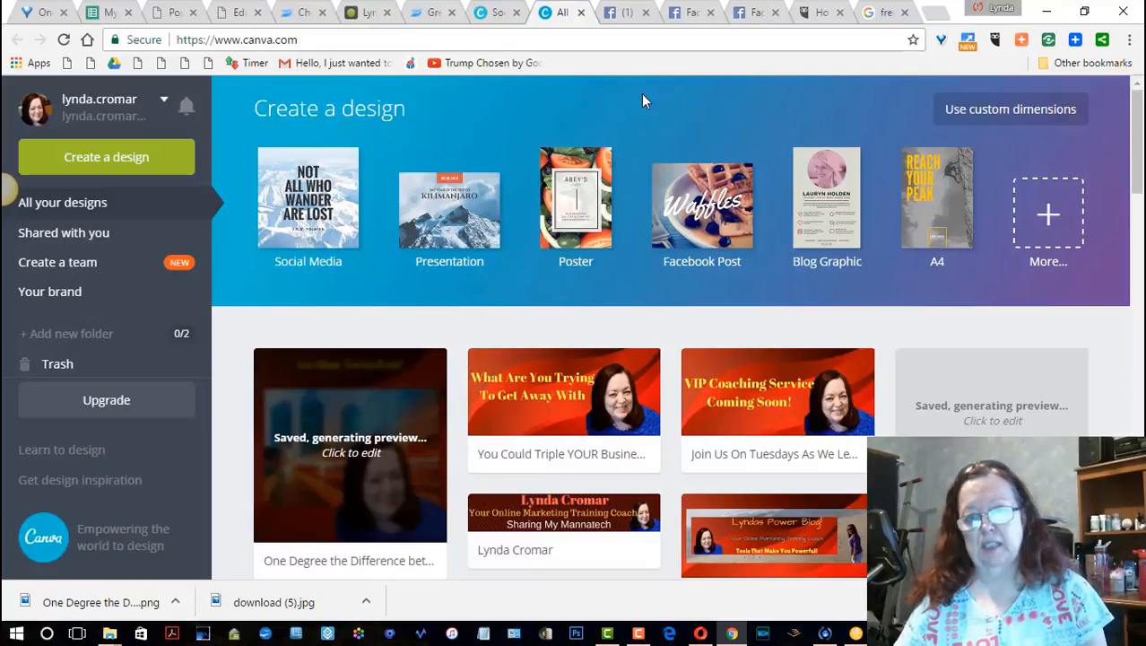
Step: Browse the existing designs on the home page and create a new Social Media design
{"action": "scroll", "coordinate": [641, 93], "scroll_direction": "down", "scroll_amount": 10}
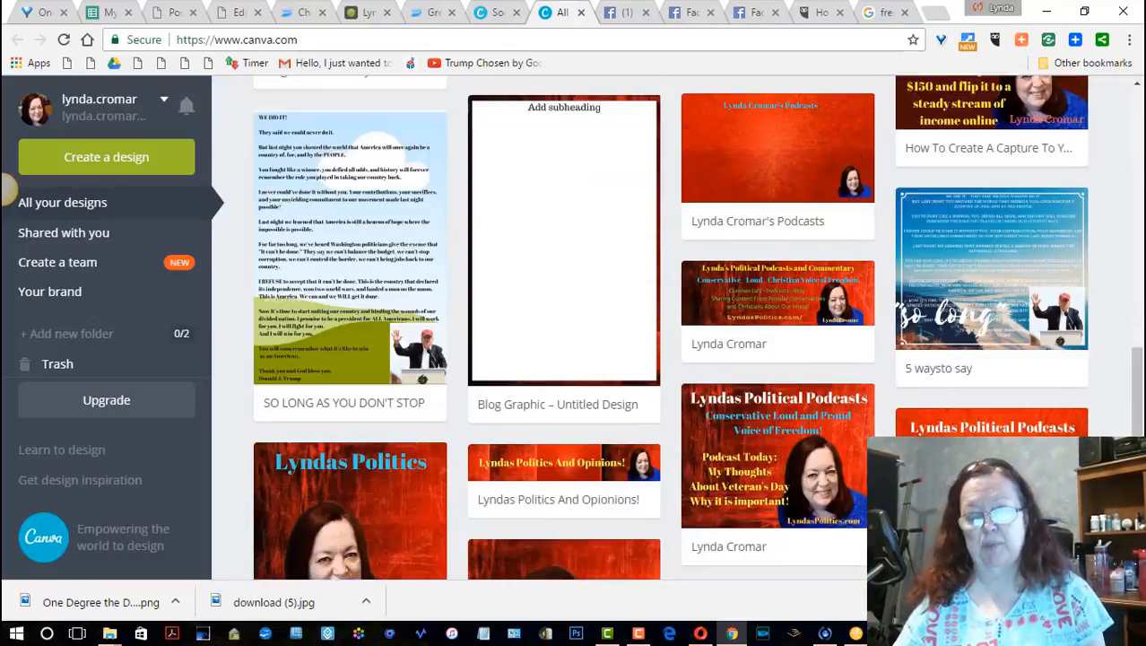
{"action": "scroll", "coordinate": [1112, 180], "scroll_direction": "down", "scroll_amount": 5}
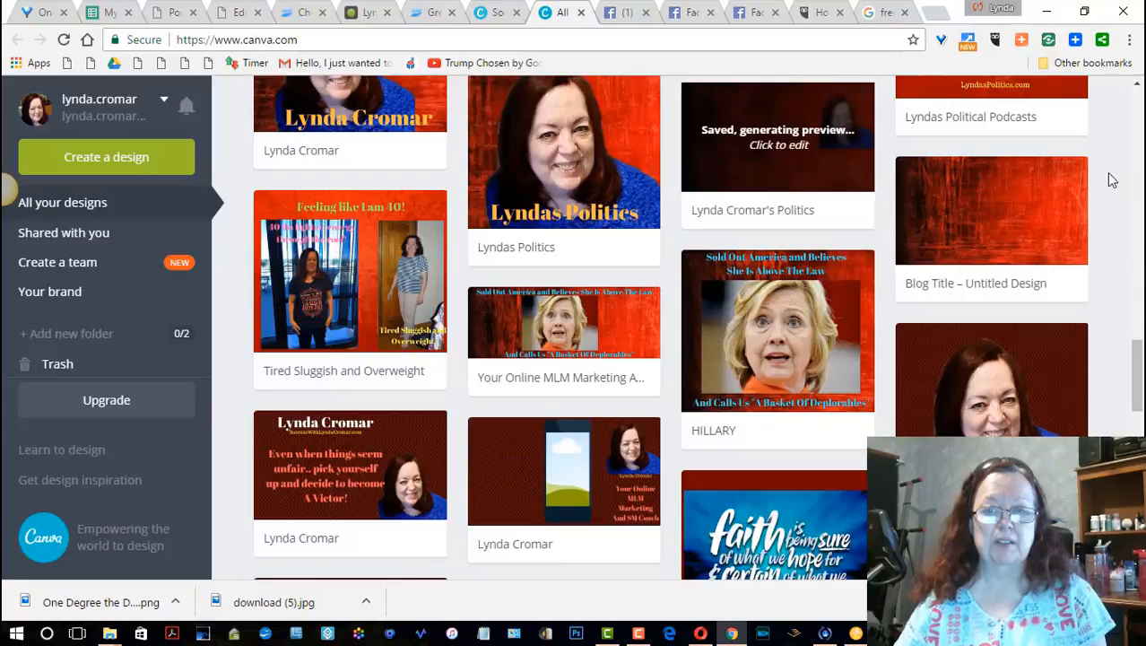
{"action": "scroll", "coordinate": [1113, 180], "scroll_direction": "down", "scroll_amount": 8}
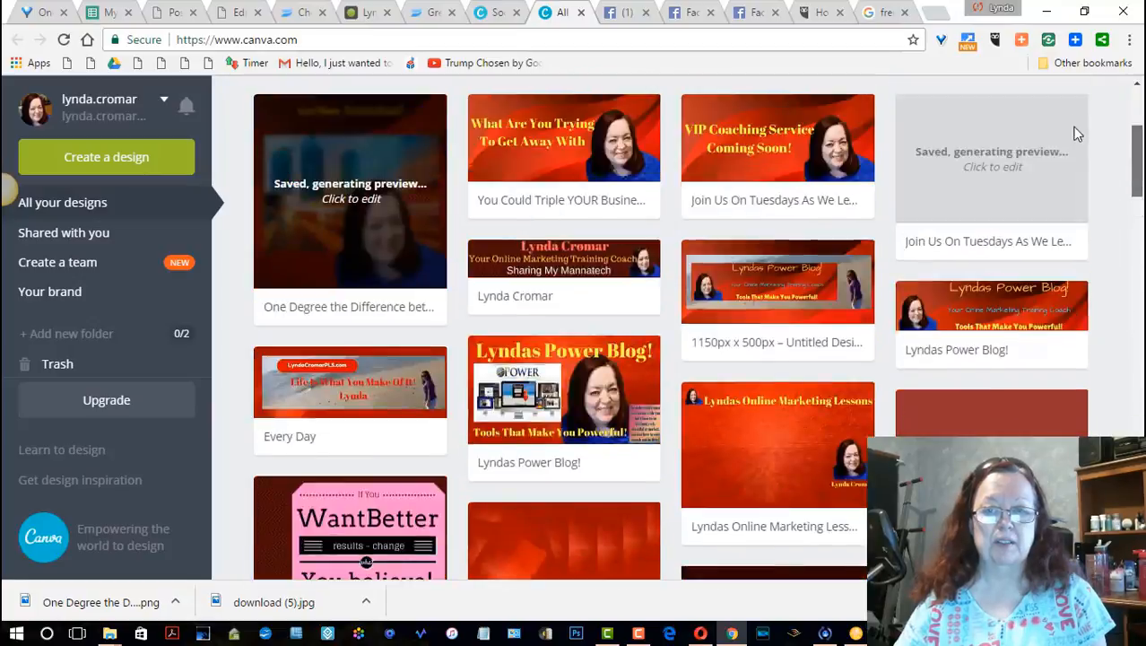
{"action": "scroll", "coordinate": [1077, 134], "scroll_direction": "up", "scroll_amount": 3}
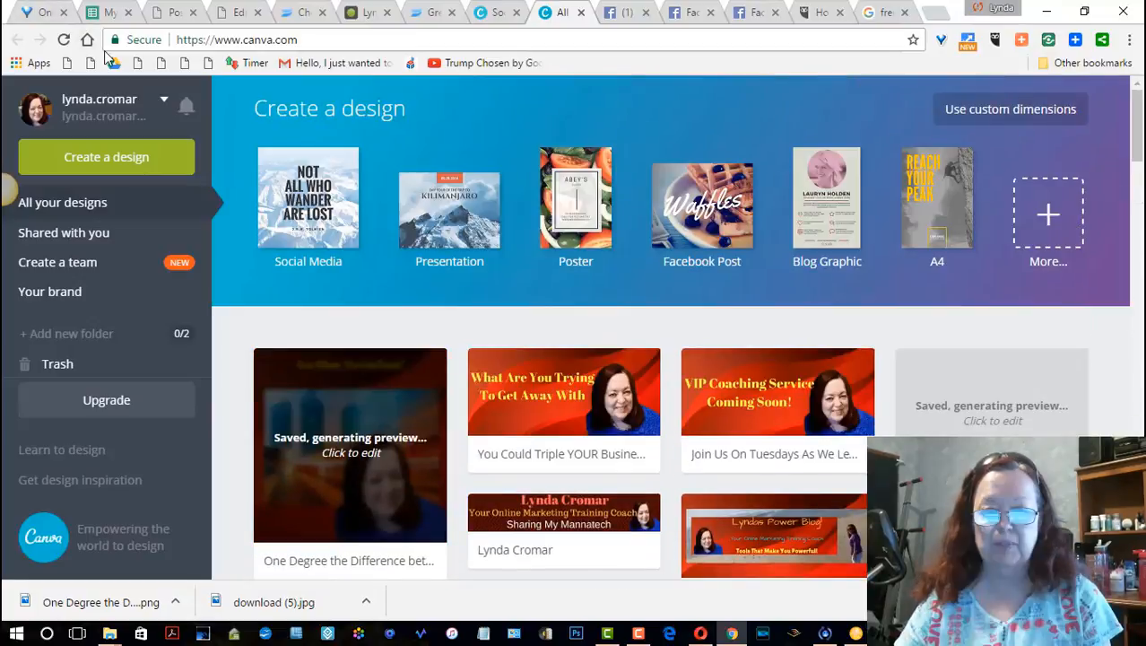
{"action": "left_click", "coordinate": [306, 191]}
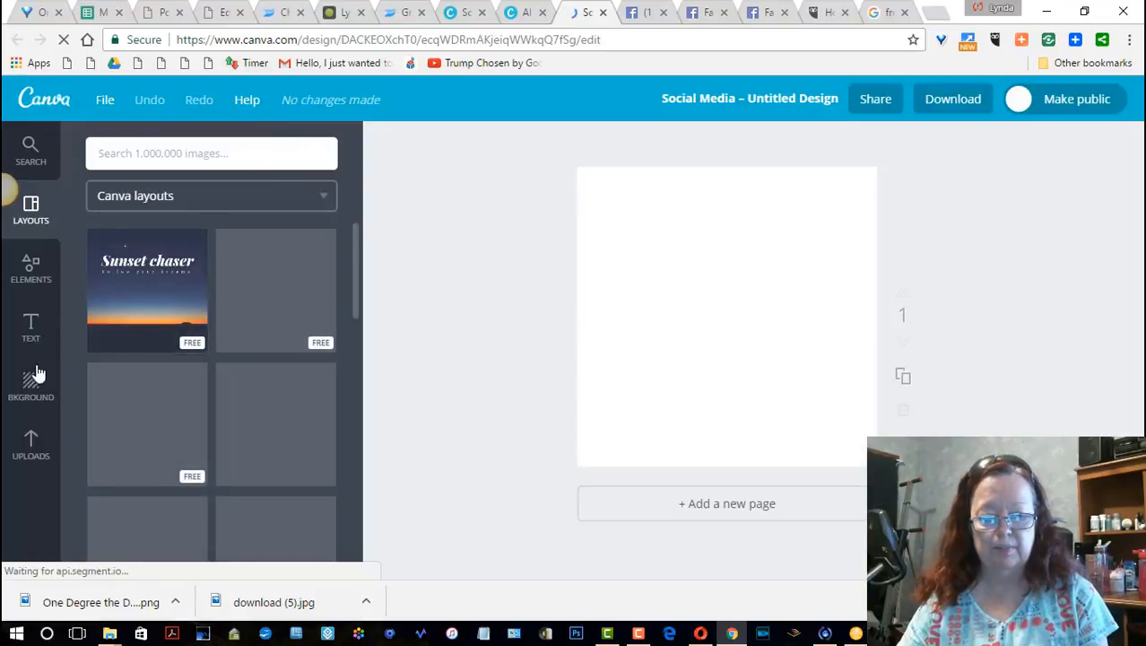
Step: Add the uploaded red wavy background image to the blank page
{"action": "left_click", "coordinate": [35, 465]}
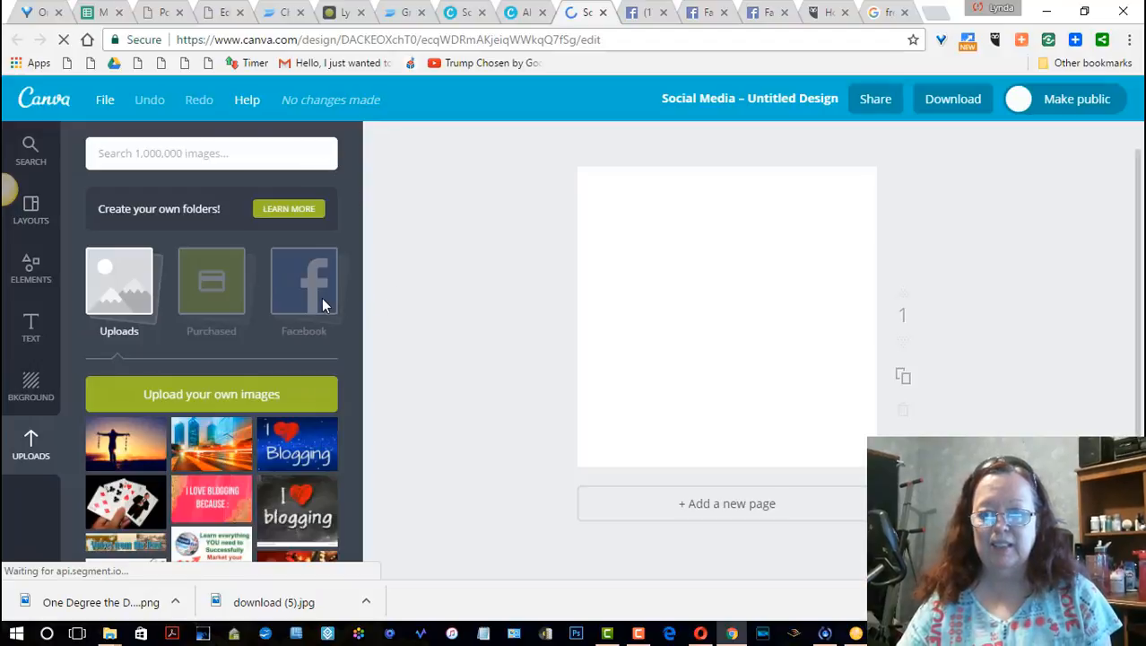
{"action": "scroll", "coordinate": [349, 265], "scroll_direction": "down", "scroll_amount": 3}
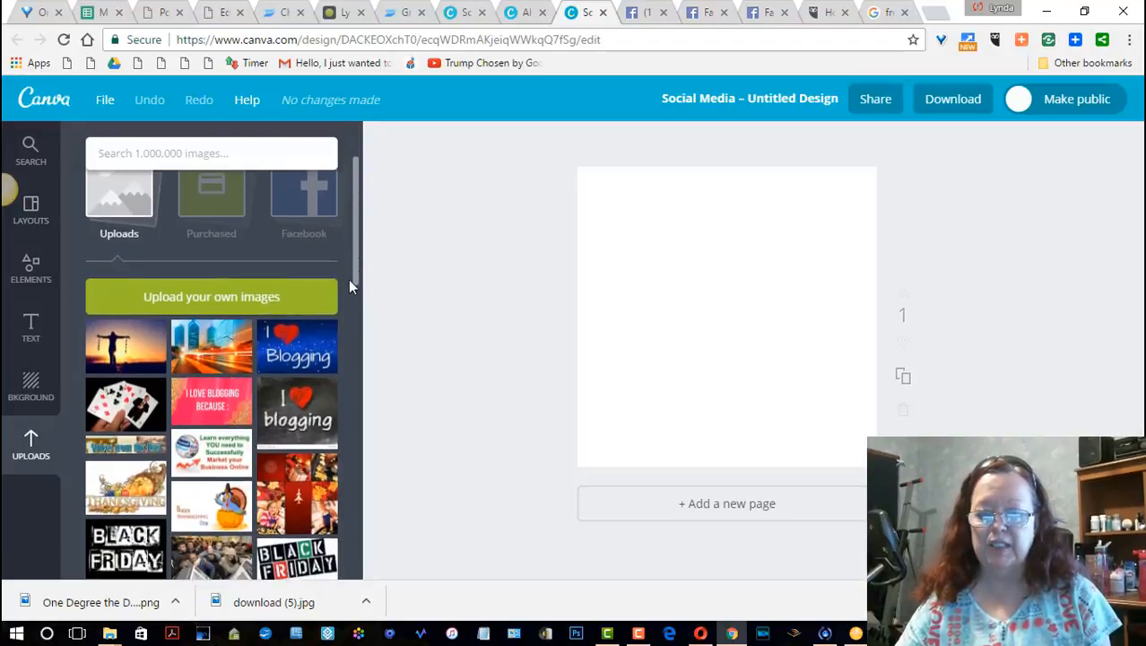
{"action": "scroll", "coordinate": [340, 341], "scroll_direction": "down", "scroll_amount": 4}
{"action": "scroll", "coordinate": [341, 350], "scroll_direction": "up", "scroll_amount": 5}
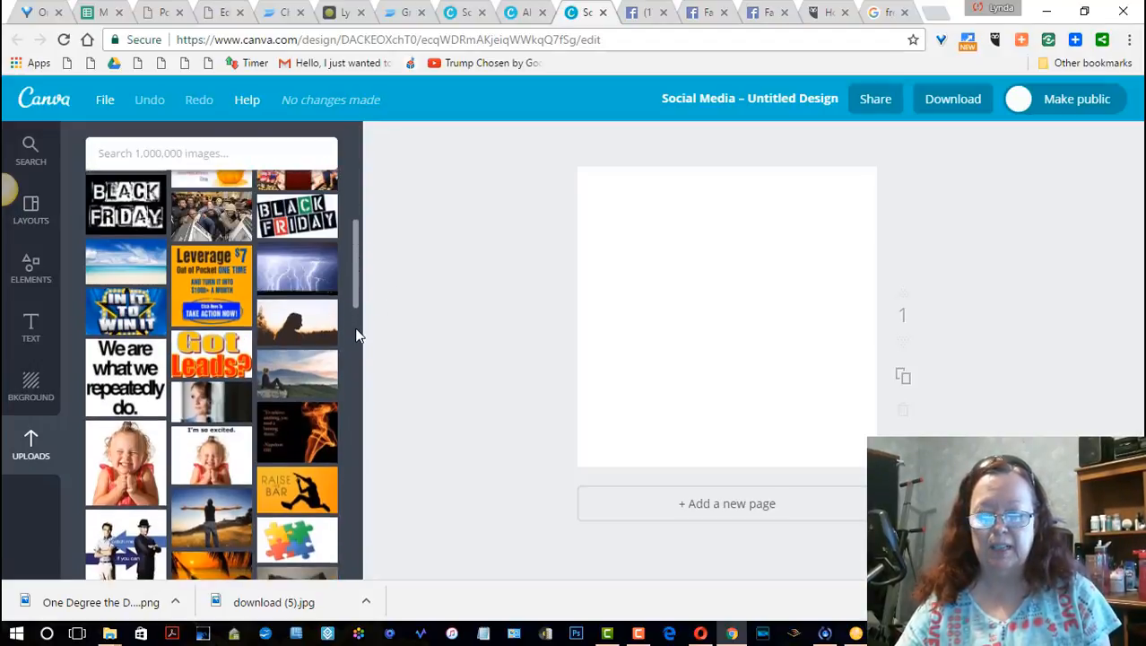
{"action": "scroll", "coordinate": [346, 280], "scroll_direction": "down", "scroll_amount": 10}
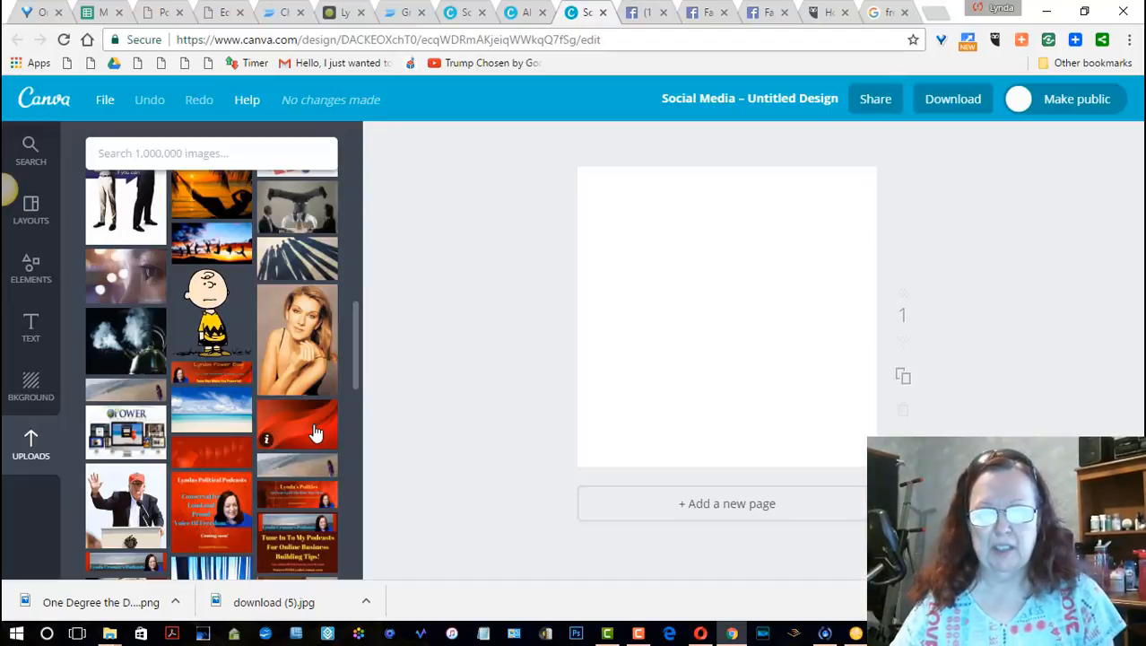
{"action": "left_click", "coordinate": [315, 431]}
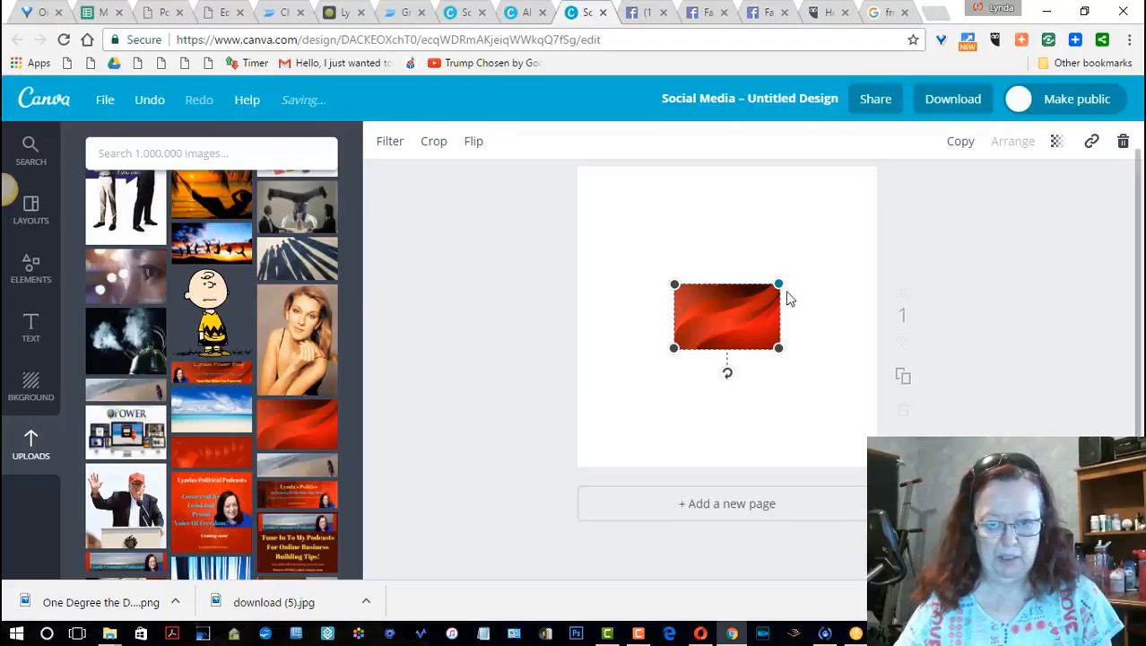
Step: Enlarge and reposition the red wavy image until it covers the entire page
{"action": "left_click_drag", "start_coordinate": [781, 281], "coordinate": [891, 178]}
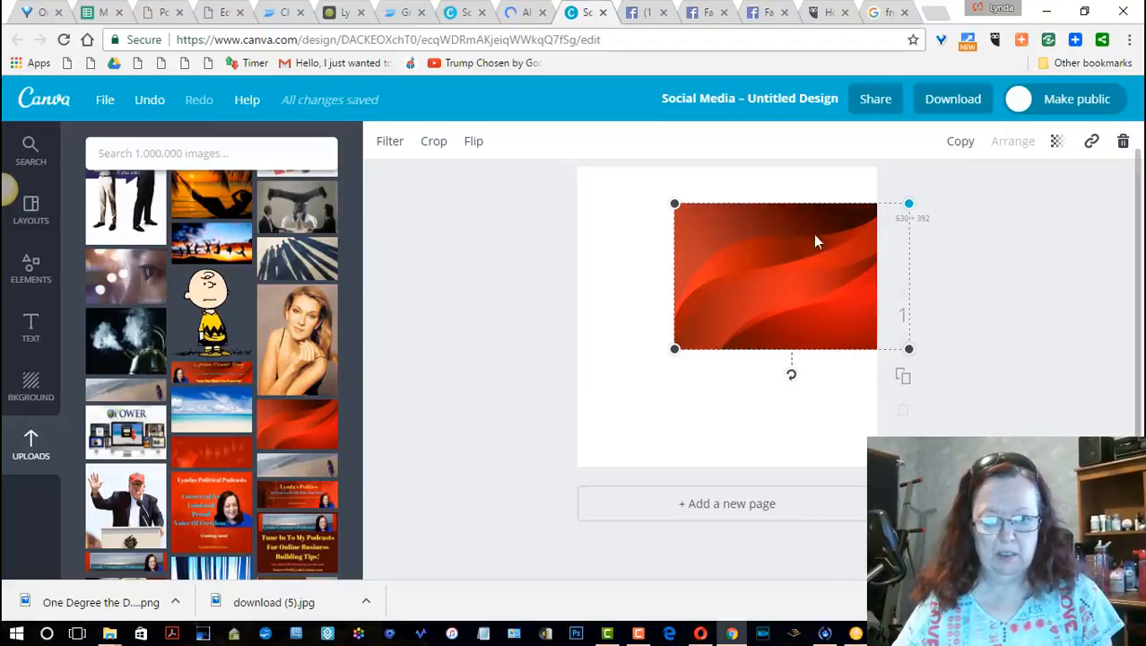
{"action": "left_click_drag", "start_coordinate": [781, 260], "coordinate": [778, 222]}
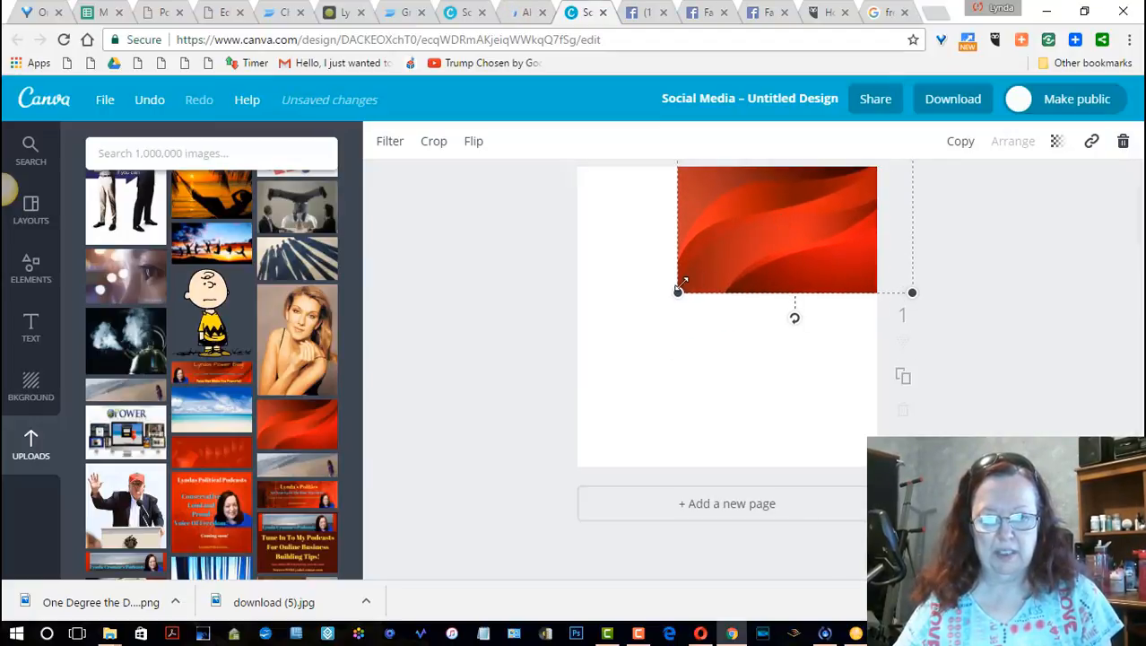
{"action": "left_click_drag", "start_coordinate": [679, 292], "coordinate": [573, 491]}
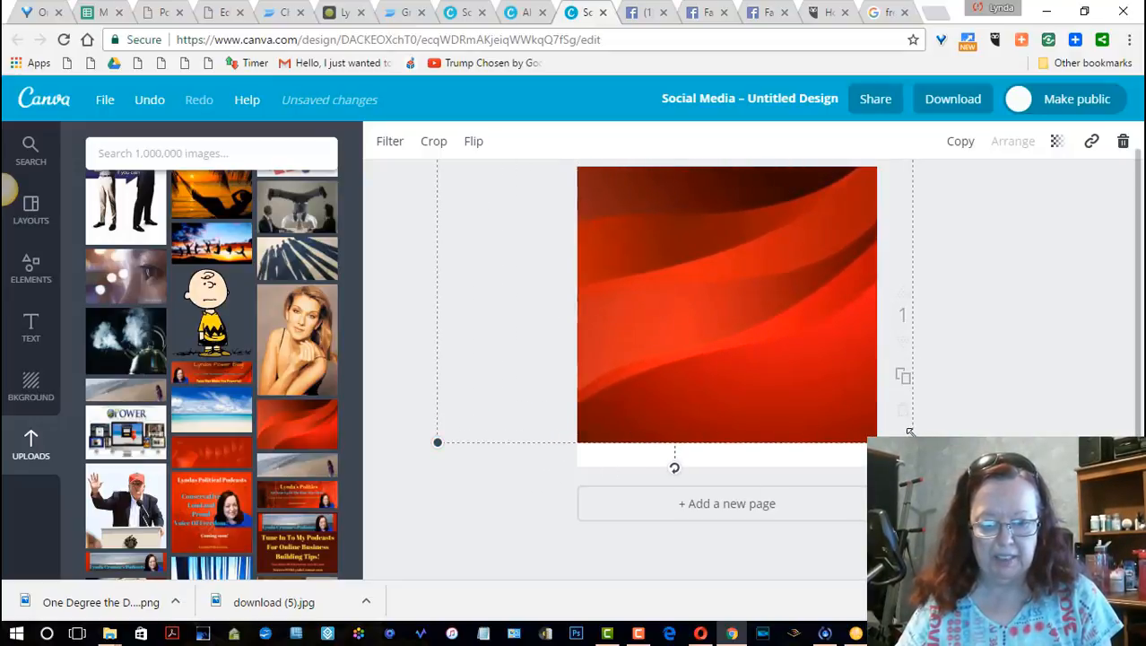
{"action": "left_click_drag", "start_coordinate": [910, 432], "coordinate": [949, 464]}
{"action": "left_click", "coordinate": [1027, 371]}
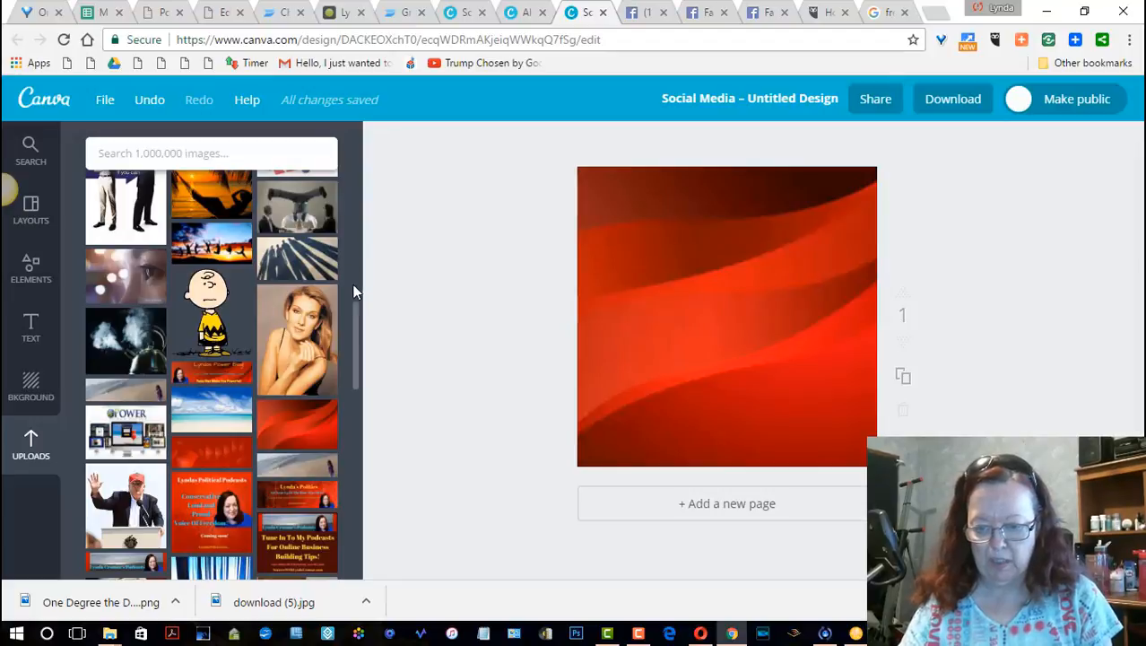
Step: Add the uploaded cut-out portrait of the woman in blue and place it in the lower-right corner of the design
{"action": "scroll", "coordinate": [353, 328], "scroll_direction": "down", "scroll_amount": 3}
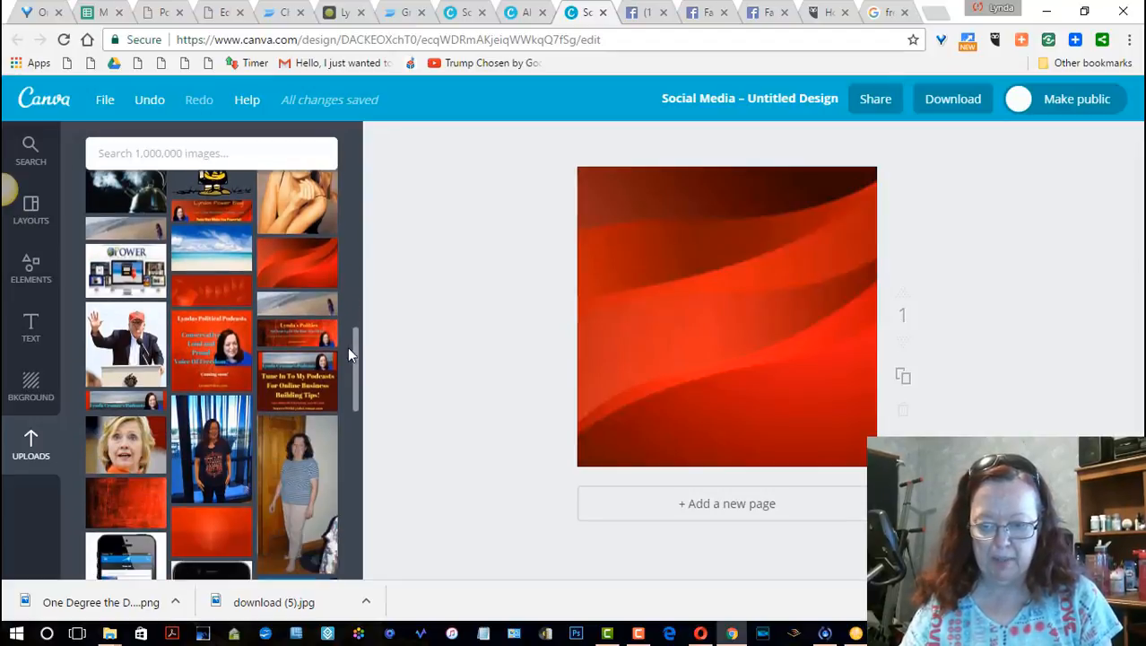
{"action": "scroll", "coordinate": [348, 356], "scroll_direction": "down", "scroll_amount": 5}
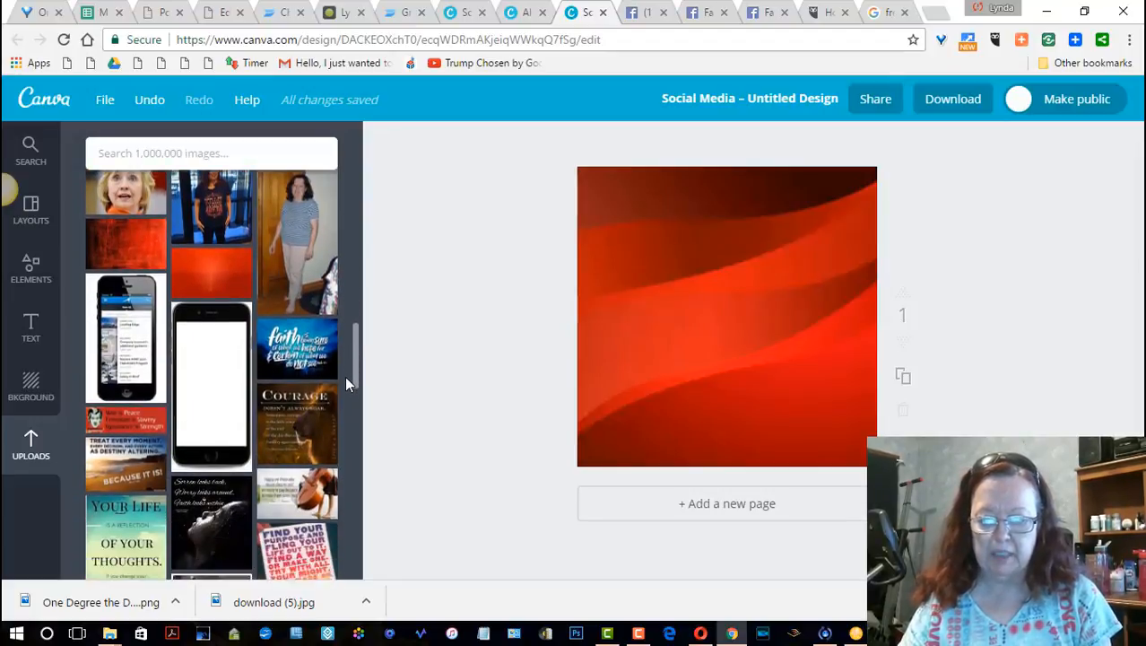
{"action": "scroll", "coordinate": [344, 384], "scroll_direction": "down", "scroll_amount": 6}
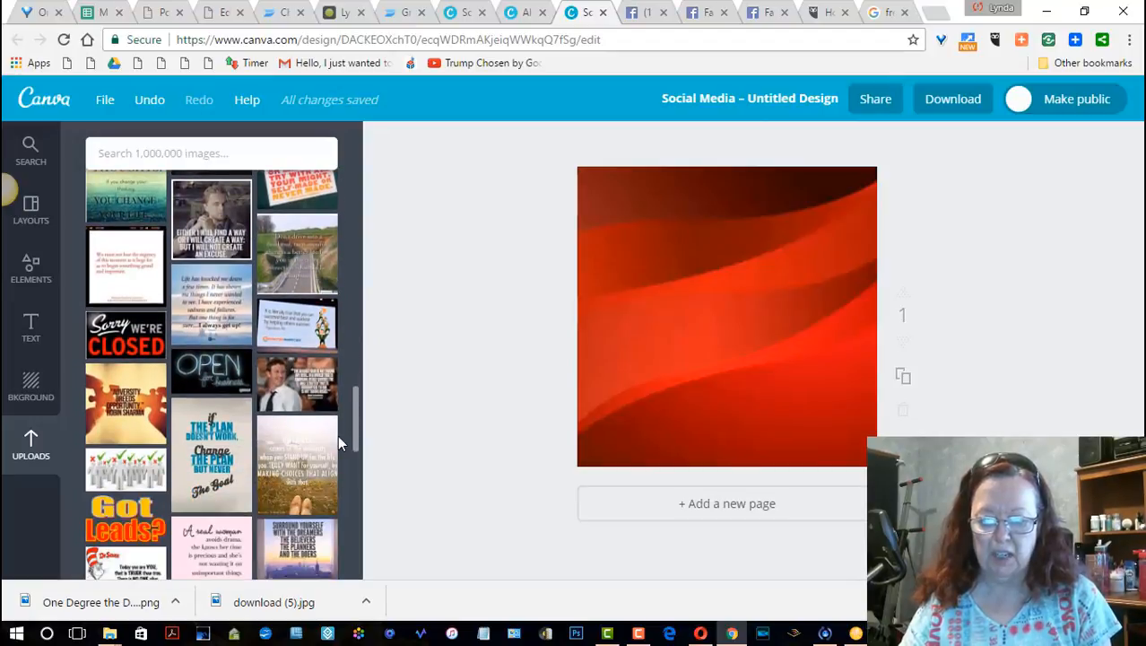
{"action": "scroll", "coordinate": [354, 408], "scroll_direction": "down", "scroll_amount": 7}
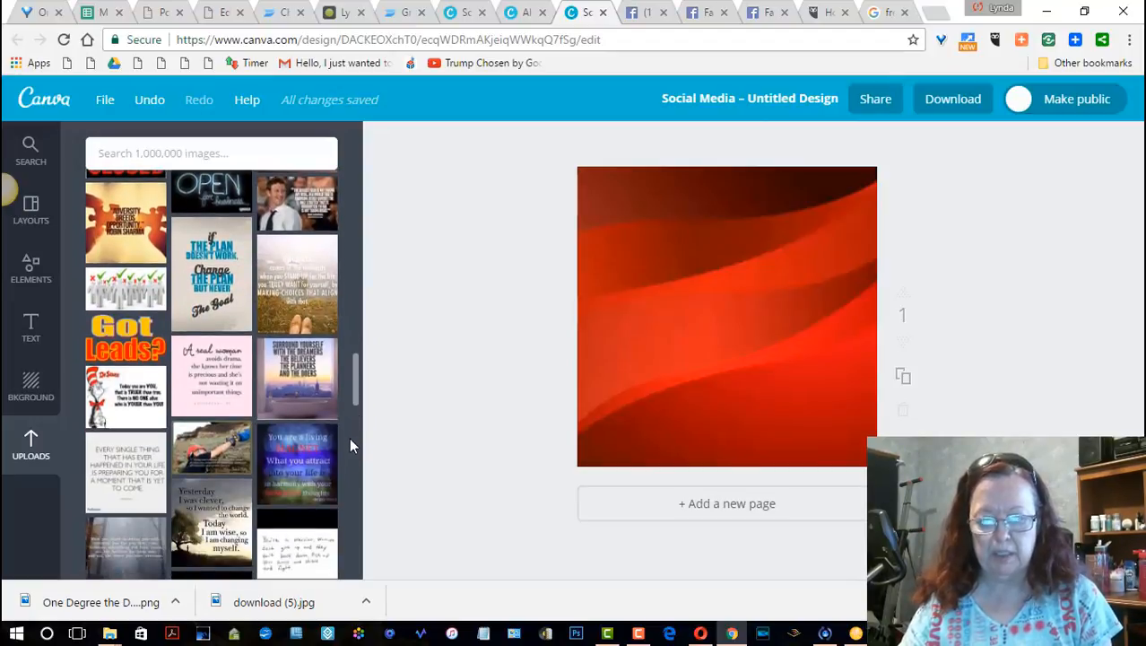
{"action": "scroll", "coordinate": [349, 458], "scroll_direction": "down", "scroll_amount": 3}
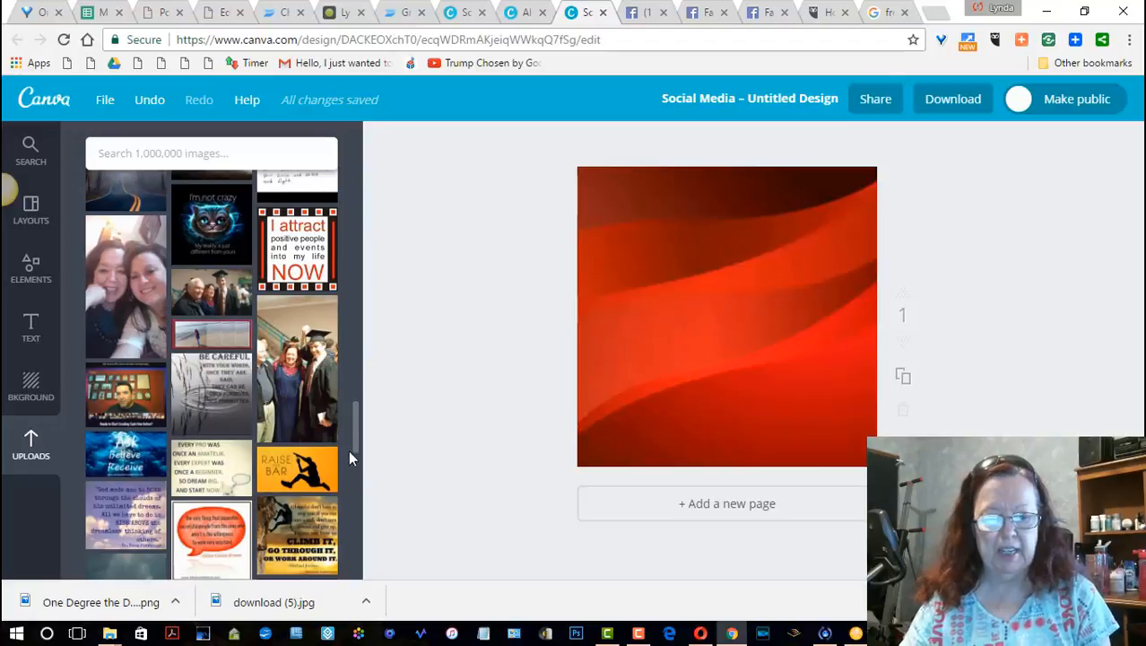
{"action": "scroll", "coordinate": [354, 416], "scroll_direction": "down", "scroll_amount": 10}
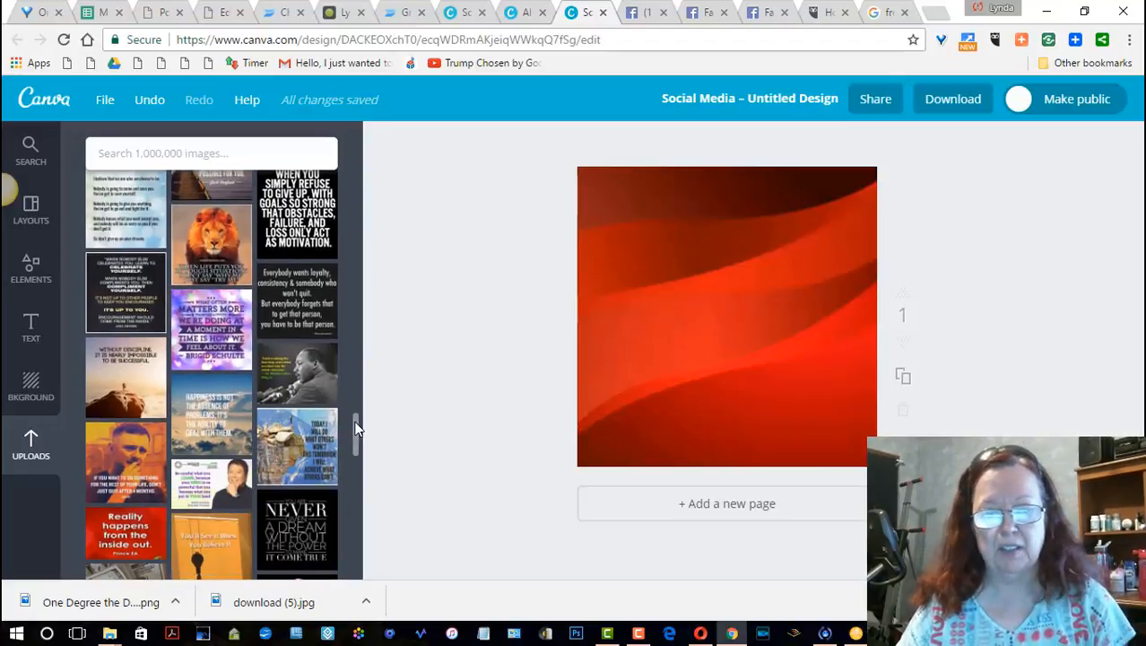
{"action": "left_click_drag", "start_coordinate": [355, 429], "coordinate": [355, 441]}
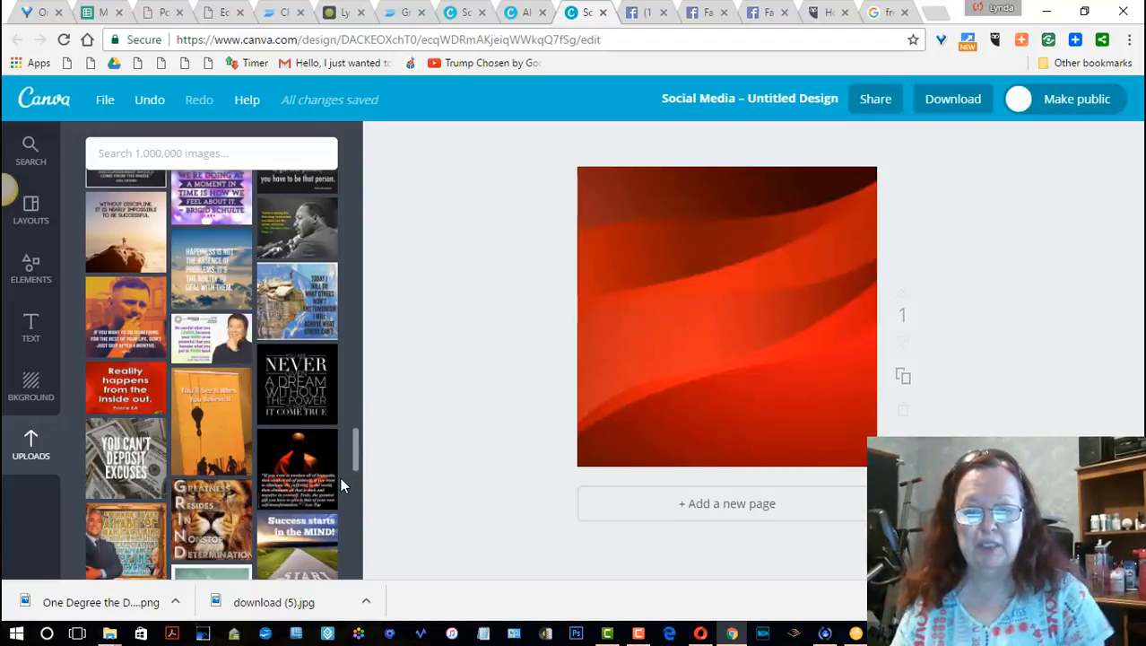
{"action": "scroll", "coordinate": [355, 457], "scroll_direction": "down", "scroll_amount": 3}
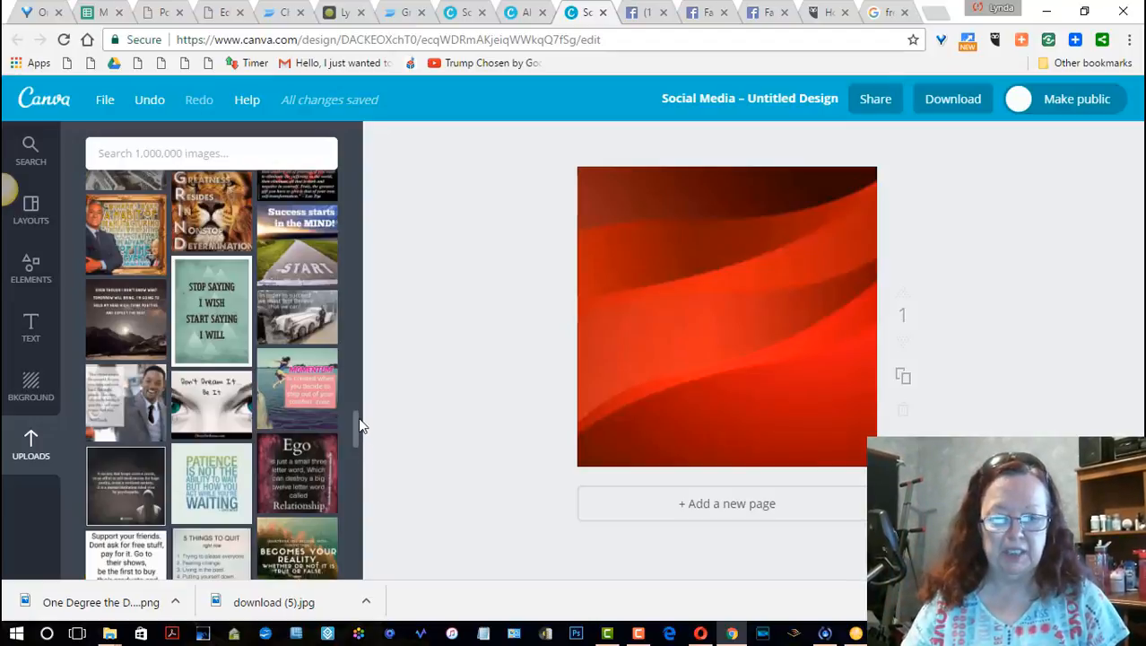
{"action": "left_click_drag", "start_coordinate": [357, 426], "coordinate": [348, 520]}
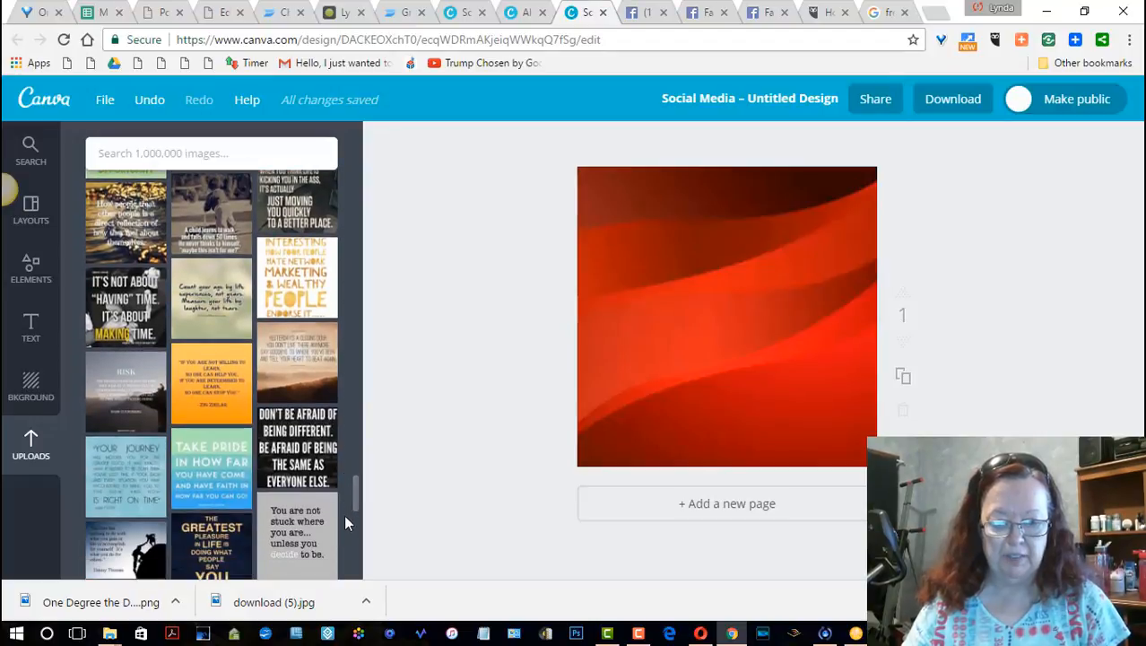
{"action": "left_click_drag", "start_coordinate": [356, 461], "coordinate": [348, 513]}
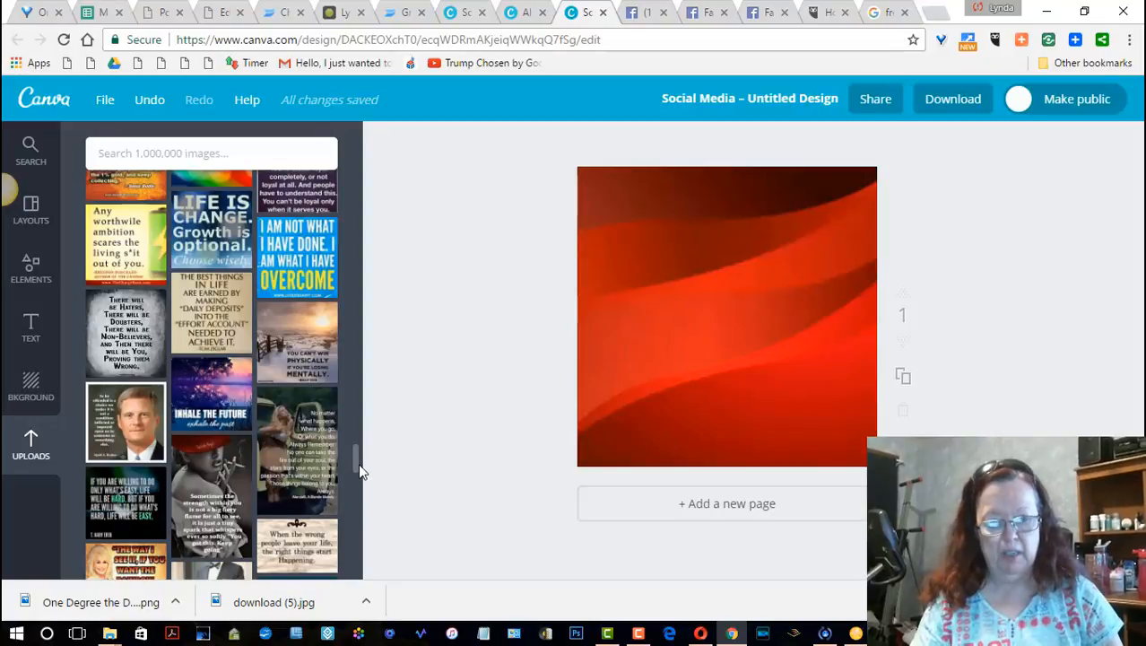
{"action": "left_click_drag", "start_coordinate": [357, 457], "coordinate": [349, 520]}
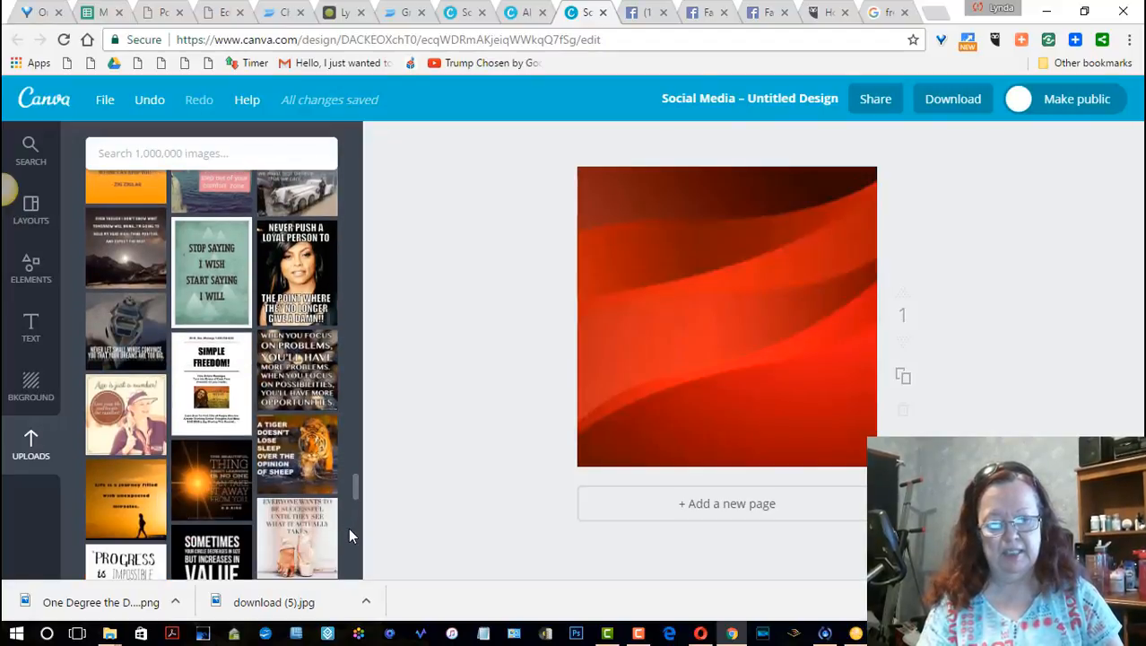
{"action": "mouse_move", "coordinate": [353, 495]}
{"action": "left_mouse_down"}
{"action": "mouse_move", "coordinate": [352, 542]}
{"action": "mouse_move", "coordinate": [354, 509]}
{"action": "left_mouse_up"}
{"action": "scroll", "coordinate": [355, 510], "scroll_direction": "down", "scroll_amount": 5}
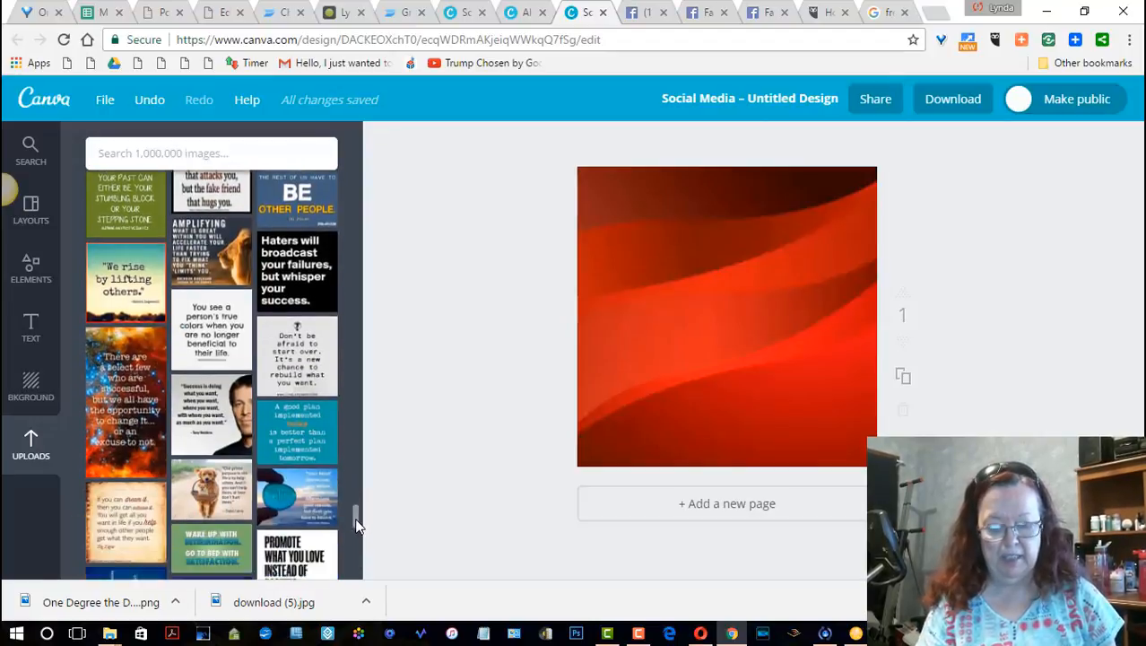
{"action": "scroll", "coordinate": [357, 551], "scroll_direction": "down", "scroll_amount": 1}
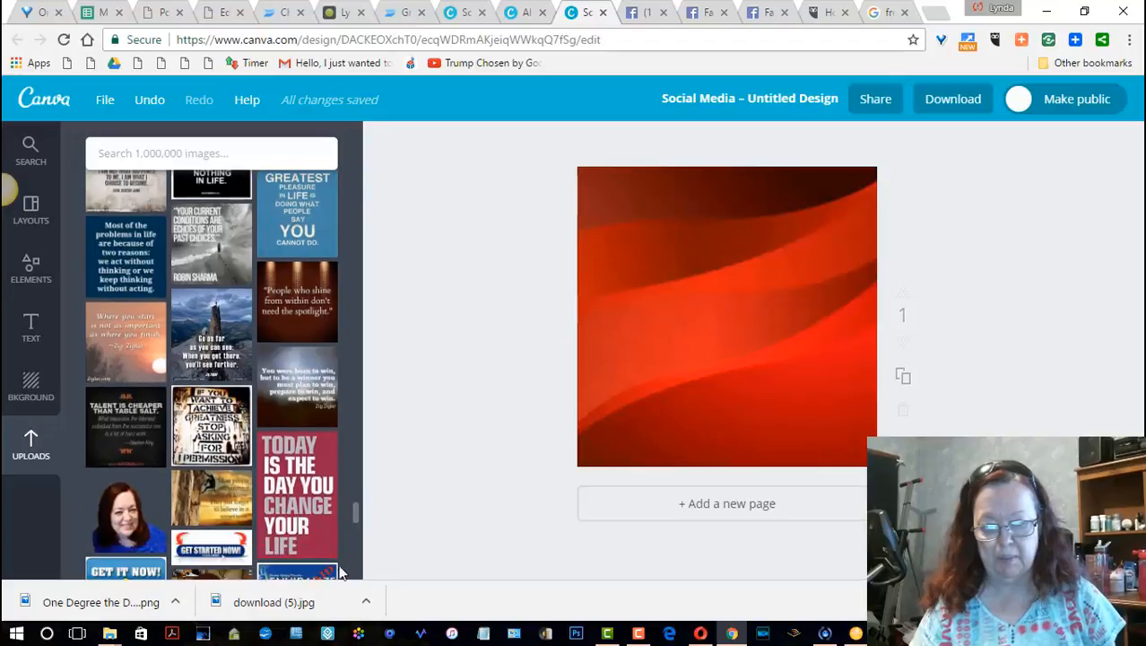
{"action": "left_click", "coordinate": [121, 529]}
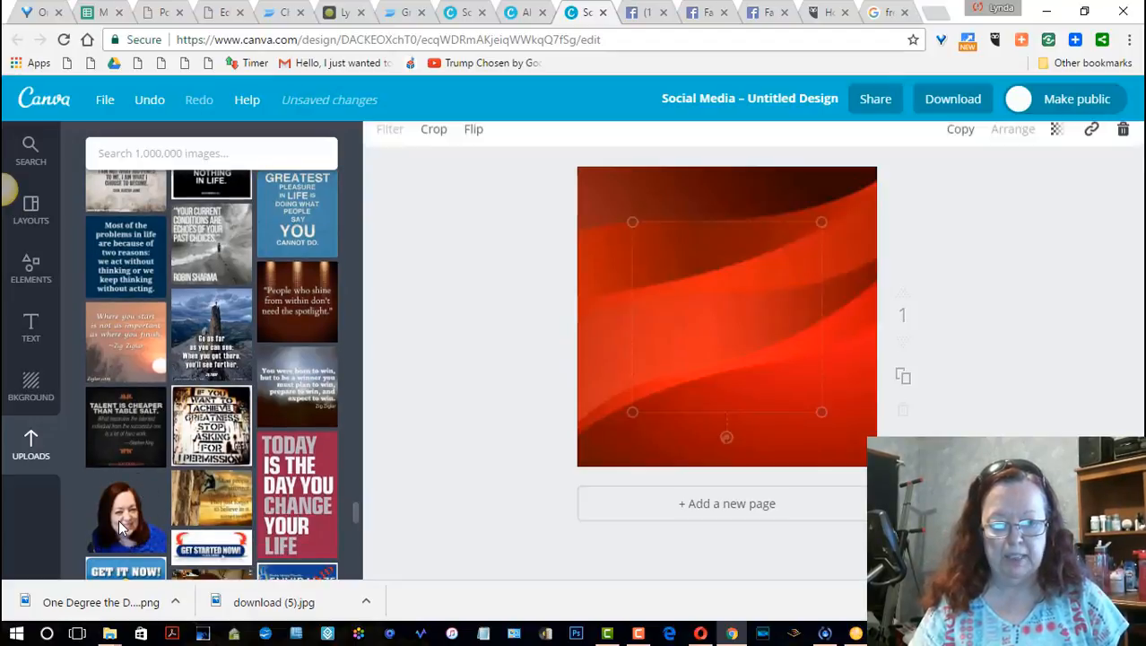
{"action": "left_click_drag", "start_coordinate": [742, 300], "coordinate": [756, 353]}
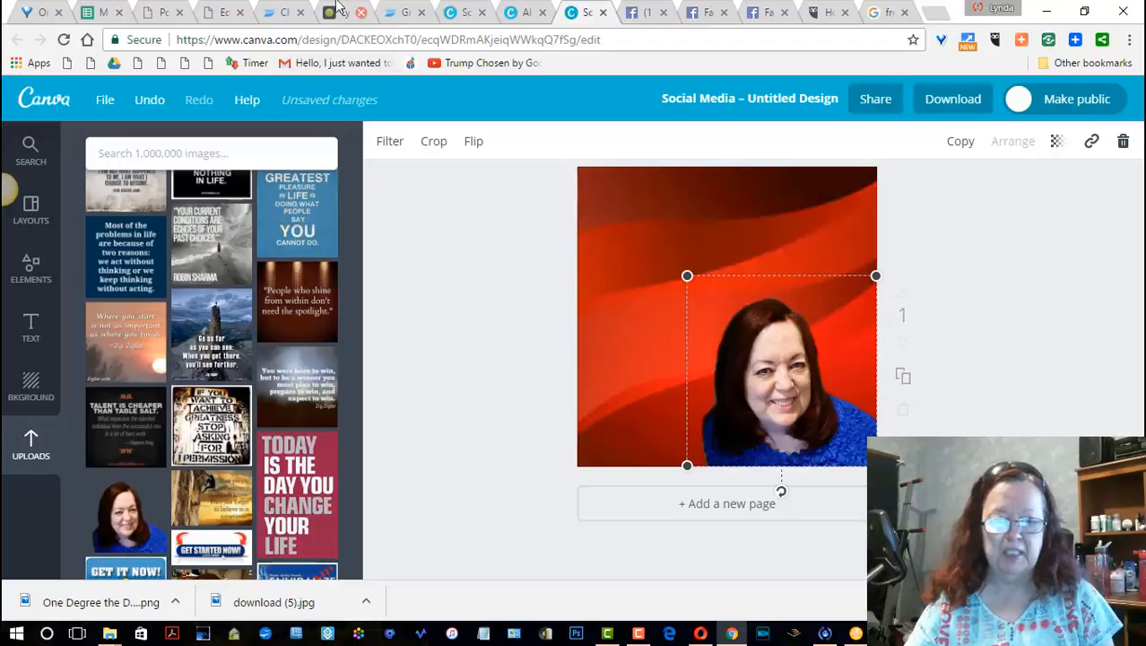
Step: Check the blog post's title in the WordPress post editor and return to the new Canva design
{"action": "left_click", "coordinate": [215, 14]}
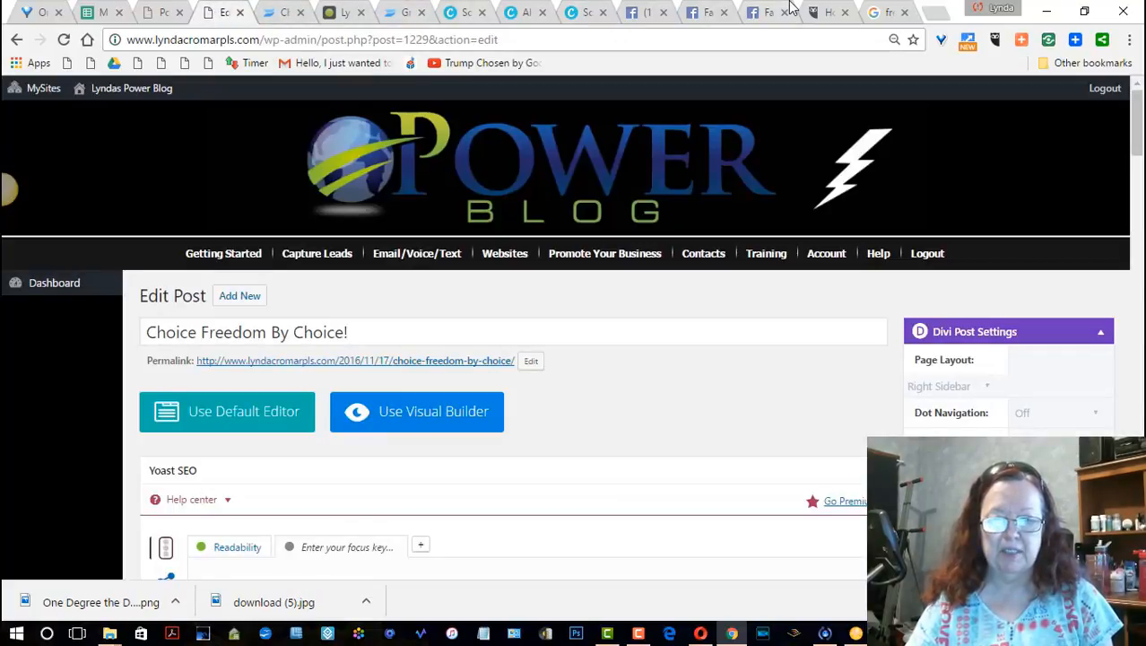
{"action": "left_click", "coordinate": [578, 15]}
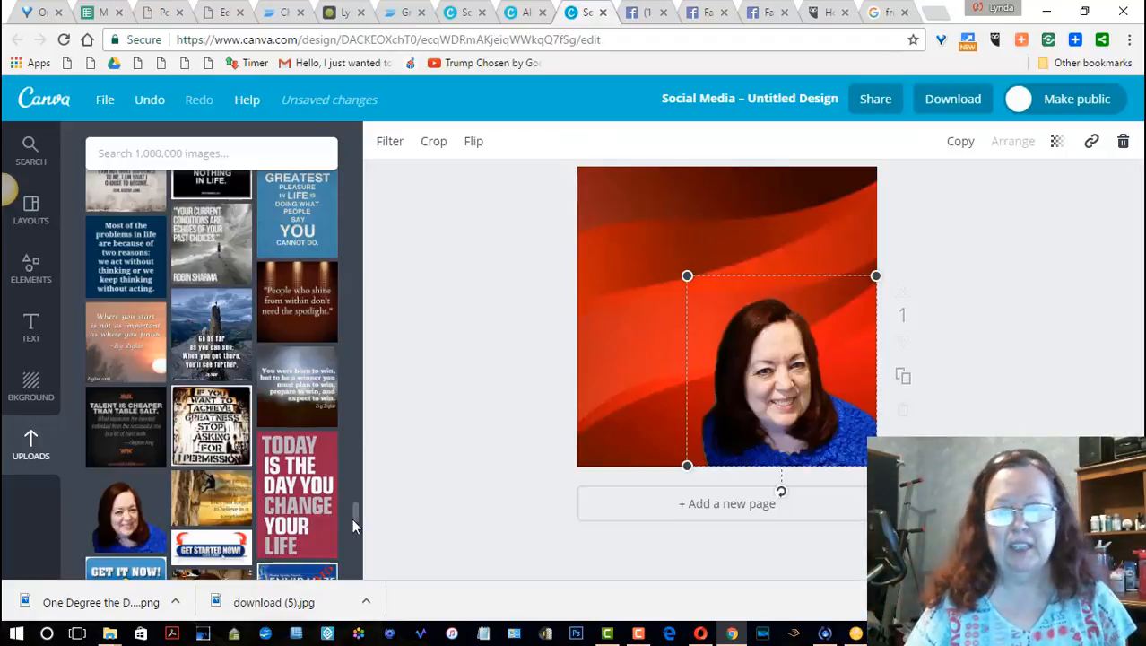
Step: Upload the image download (5) of the chained silhouette at sunset from the Downloads folder and add the sunset picture to the design
{"action": "left_click_drag", "start_coordinate": [355, 508], "coordinate": [388, 121]}
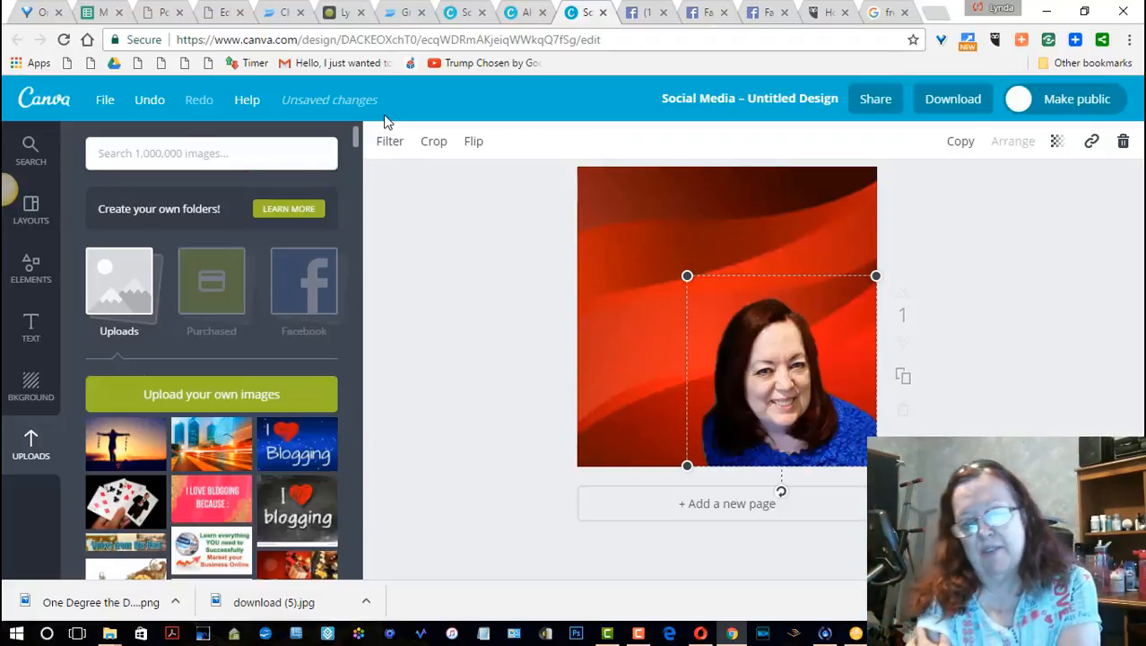
{"action": "left_click", "coordinate": [190, 401]}
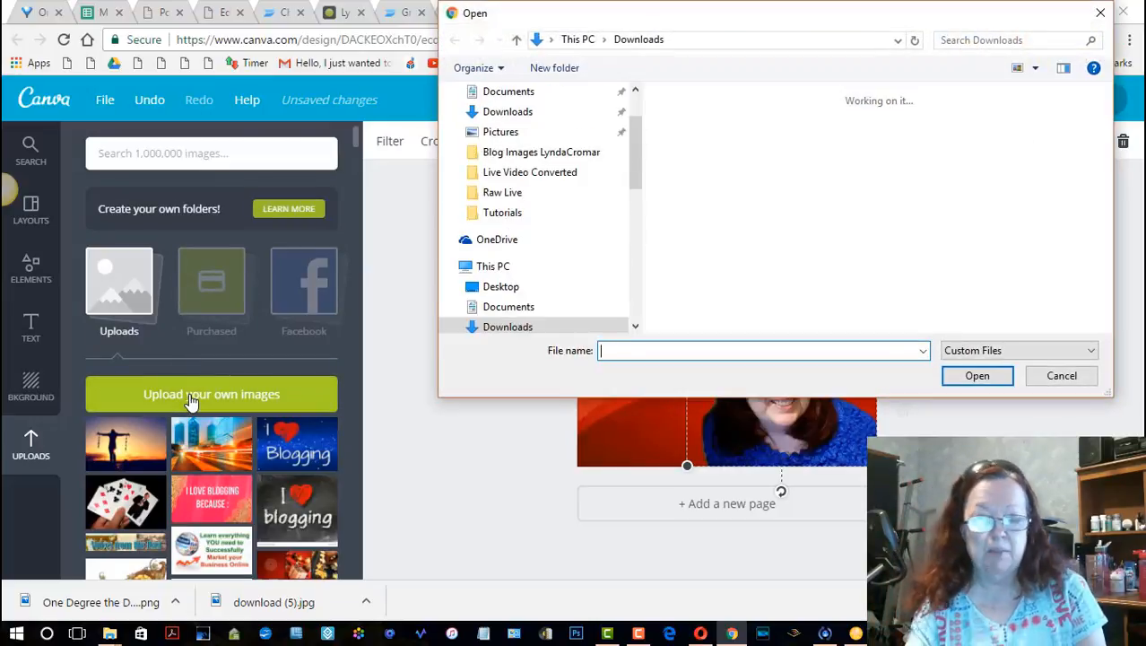
{"action": "left_click", "coordinate": [749, 268]}
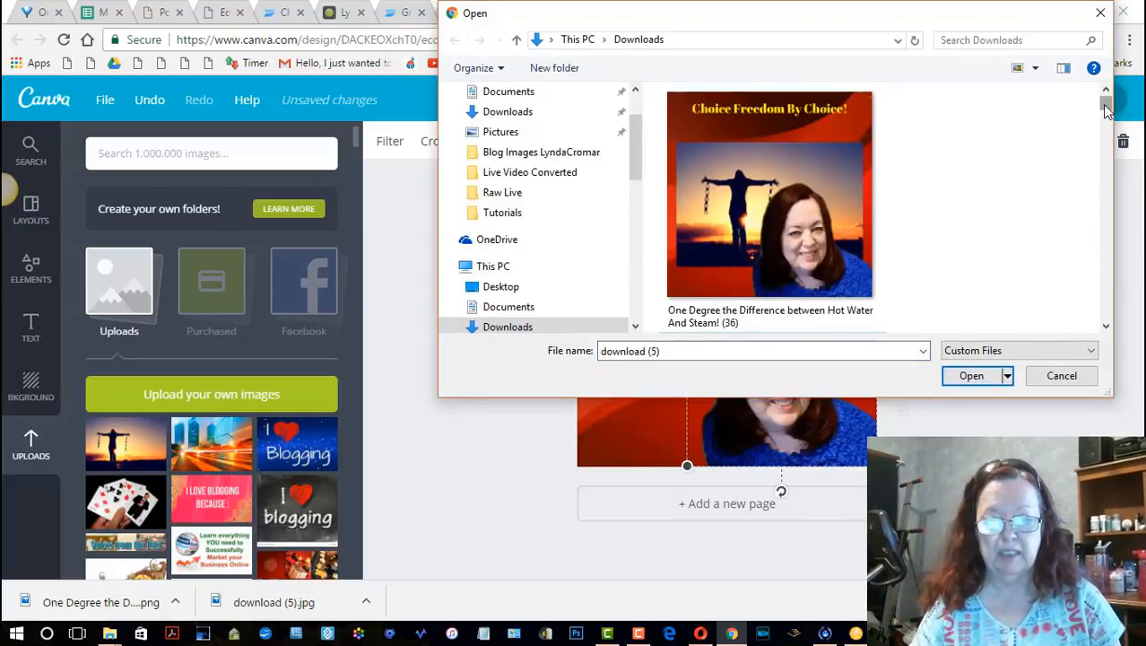
{"action": "scroll", "coordinate": [1105, 113], "scroll_direction": "down", "scroll_amount": 2}
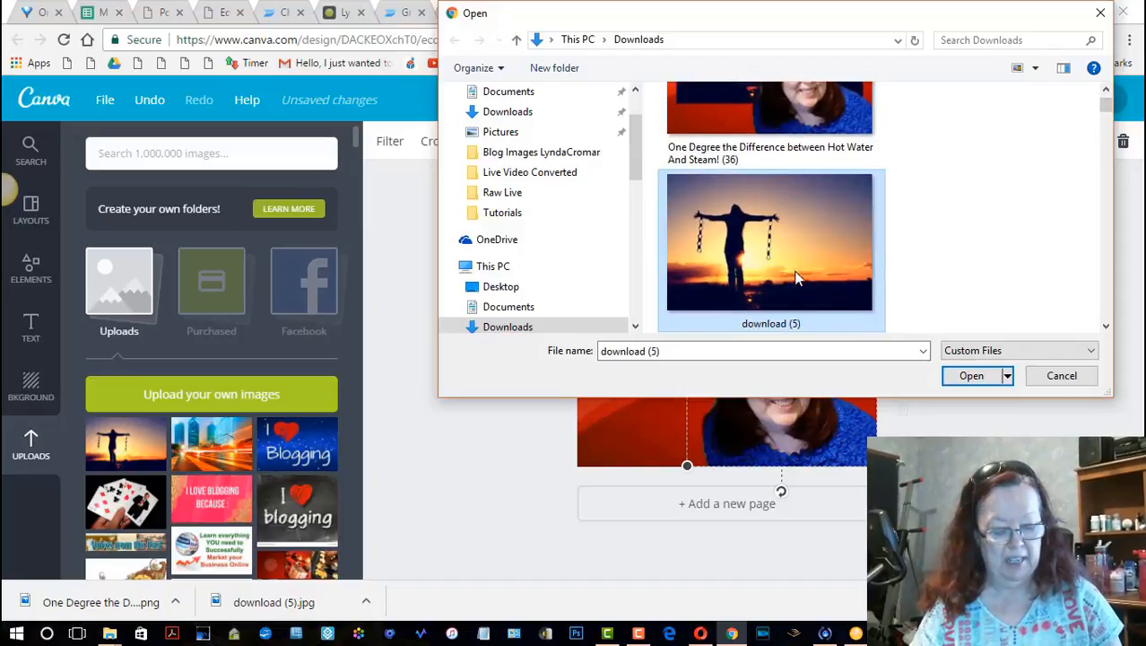
{"action": "left_click", "coordinate": [971, 376]}
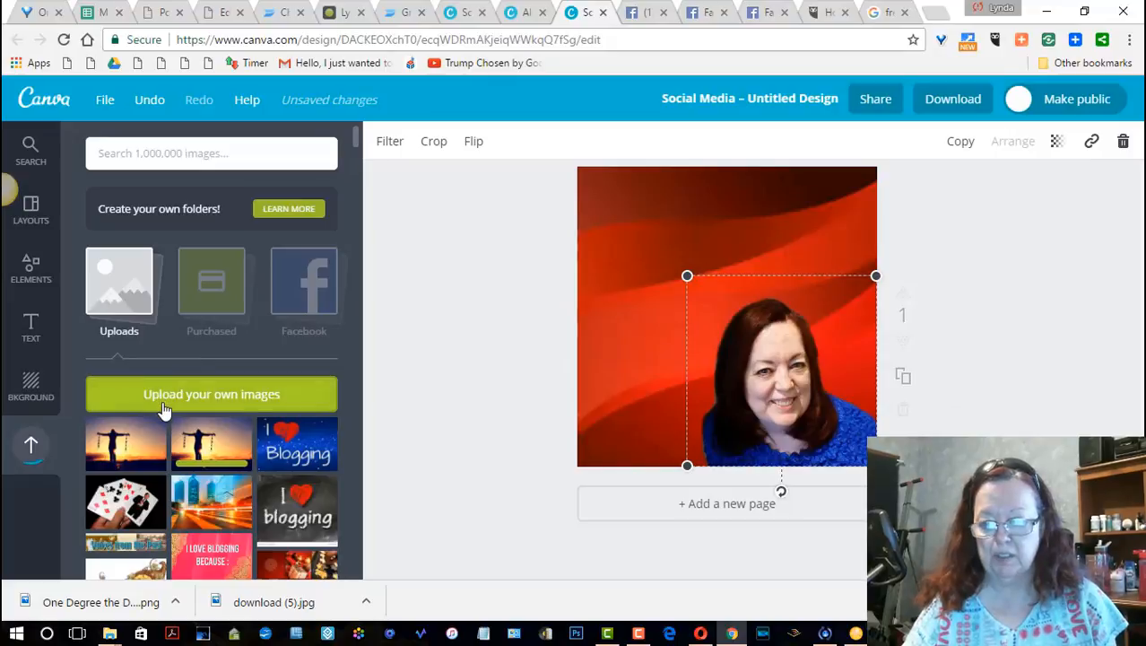
{"action": "left_click", "coordinate": [123, 442]}
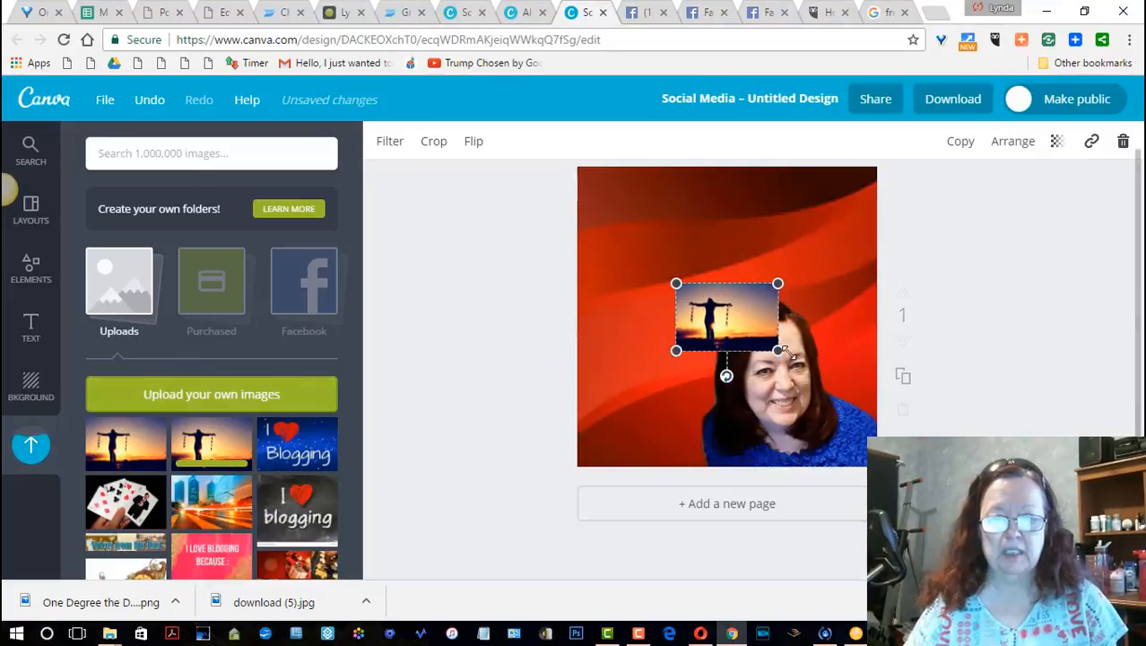
Step: Bring the portrait of the woman in blue forward, in front of the sunset picture
{"action": "left_click", "coordinate": [777, 408]}
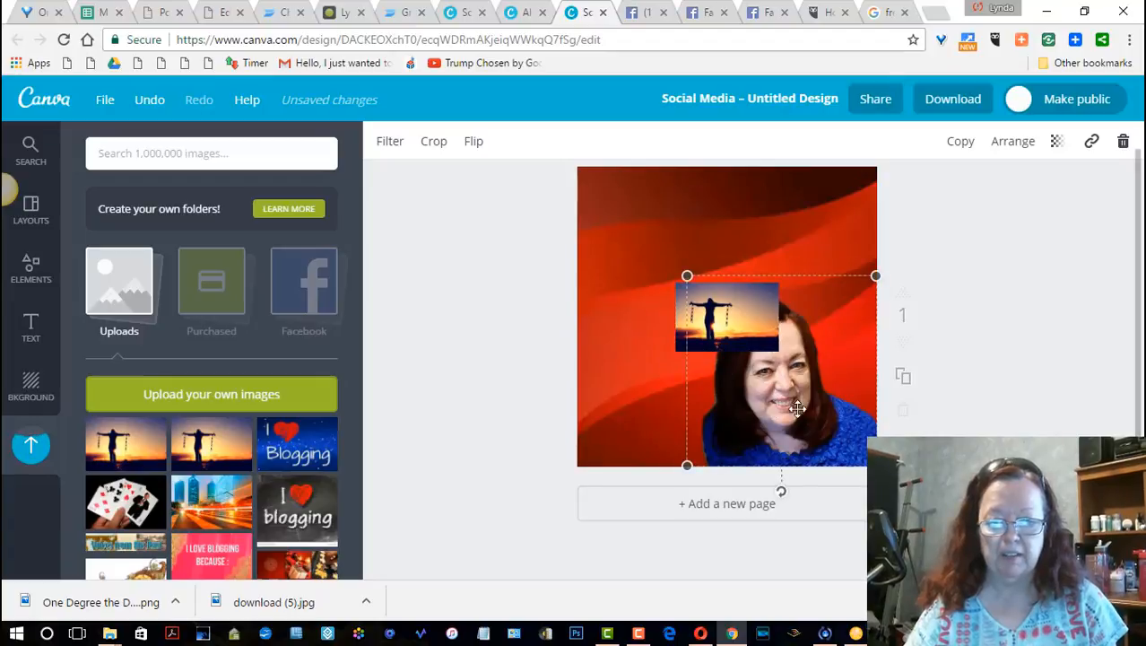
{"action": "left_click", "coordinate": [1024, 145]}
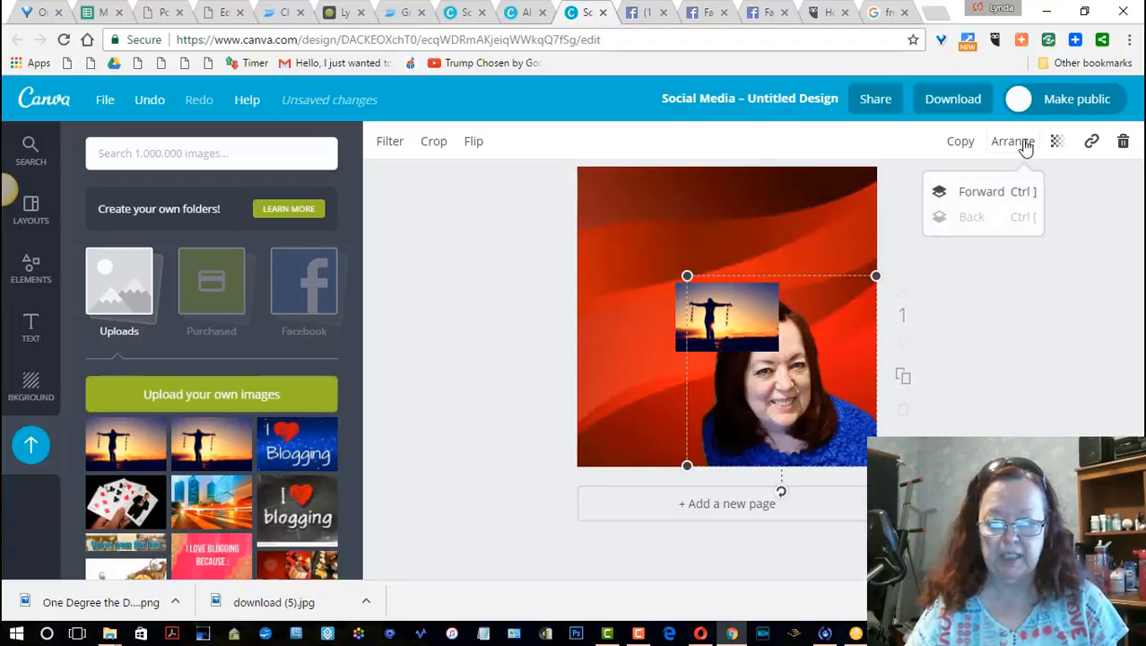
{"action": "left_click", "coordinate": [996, 192]}
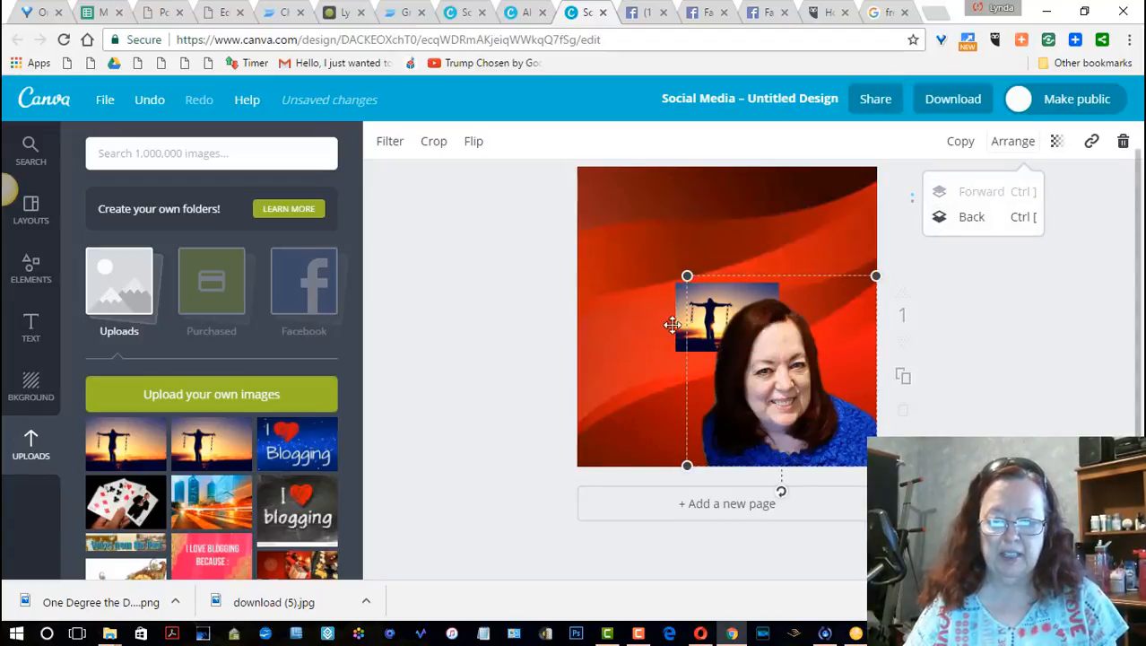
{"action": "left_click", "coordinate": [677, 329]}
{"action": "left_click", "coordinate": [669, 349]}
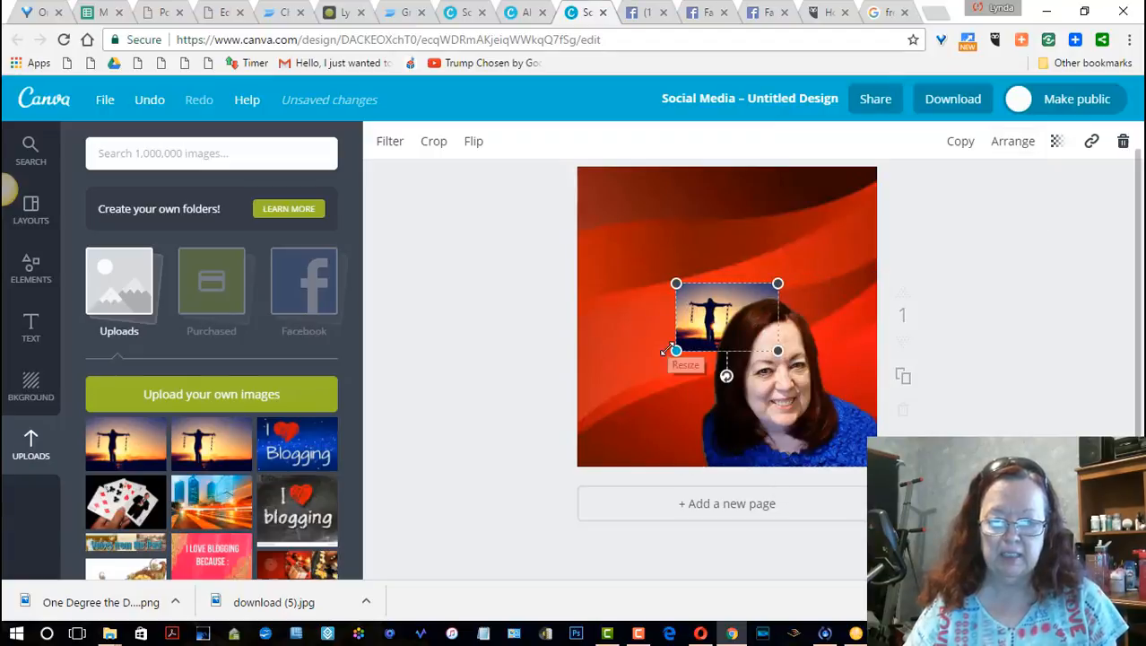
{"action": "mouse_move", "coordinate": [686, 312]}
{"action": "left_mouse_down"}
{"action": "mouse_move", "coordinate": [631, 285]}
{"action": "mouse_move", "coordinate": [697, 319]}
{"action": "mouse_move", "coordinate": [687, 288]}
{"action": "mouse_move", "coordinate": [684, 317]}
{"action": "left_mouse_up"}
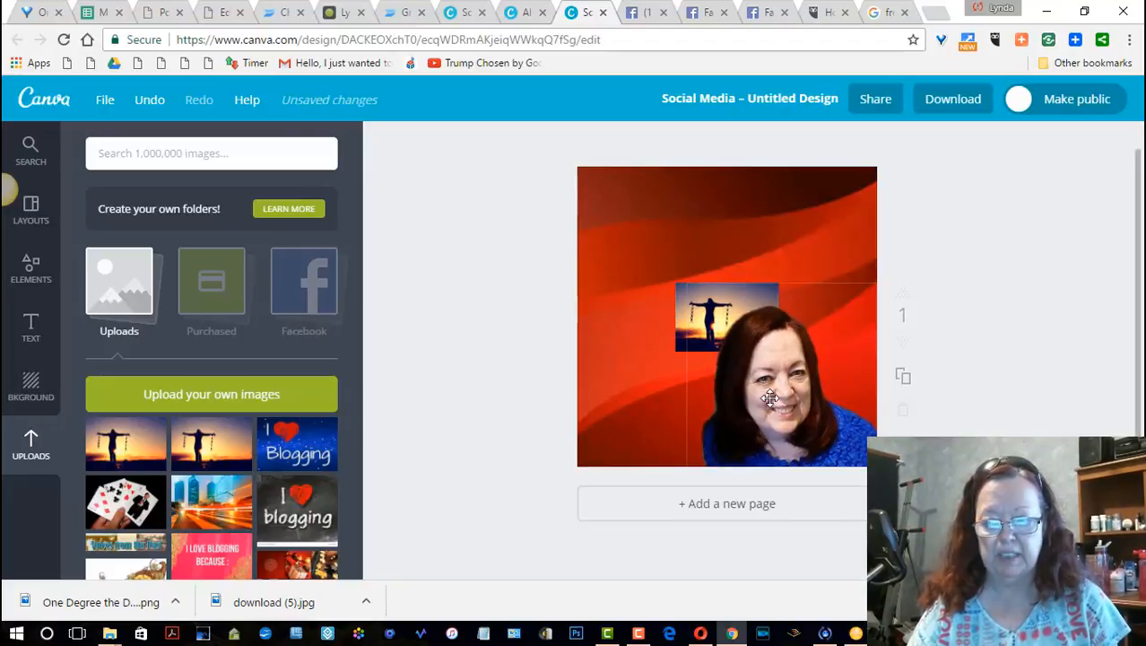
{"action": "left_click_drag", "start_coordinate": [772, 389], "coordinate": [771, 388]}
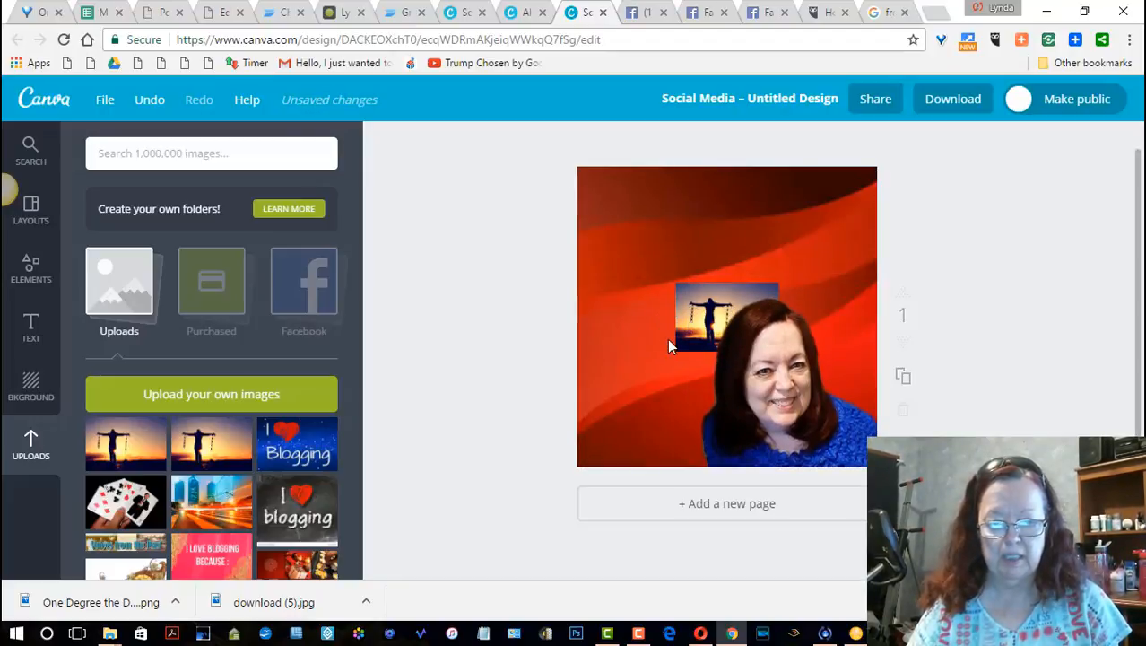
{"action": "left_click", "coordinate": [589, 341]}
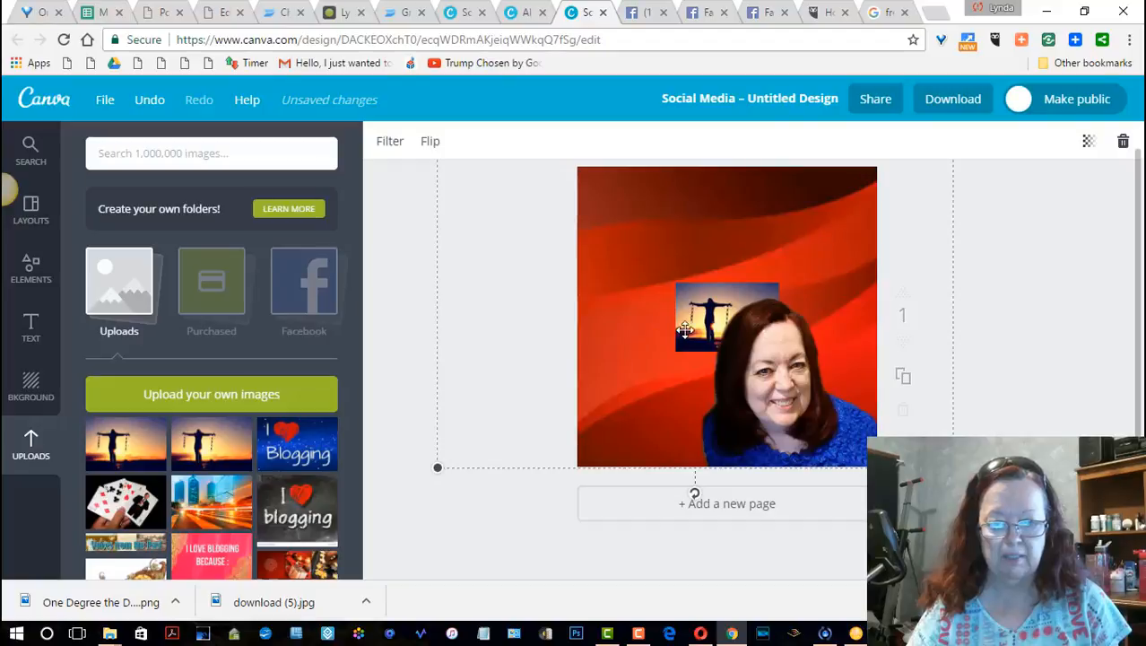
{"action": "left_click", "coordinate": [1036, 333]}
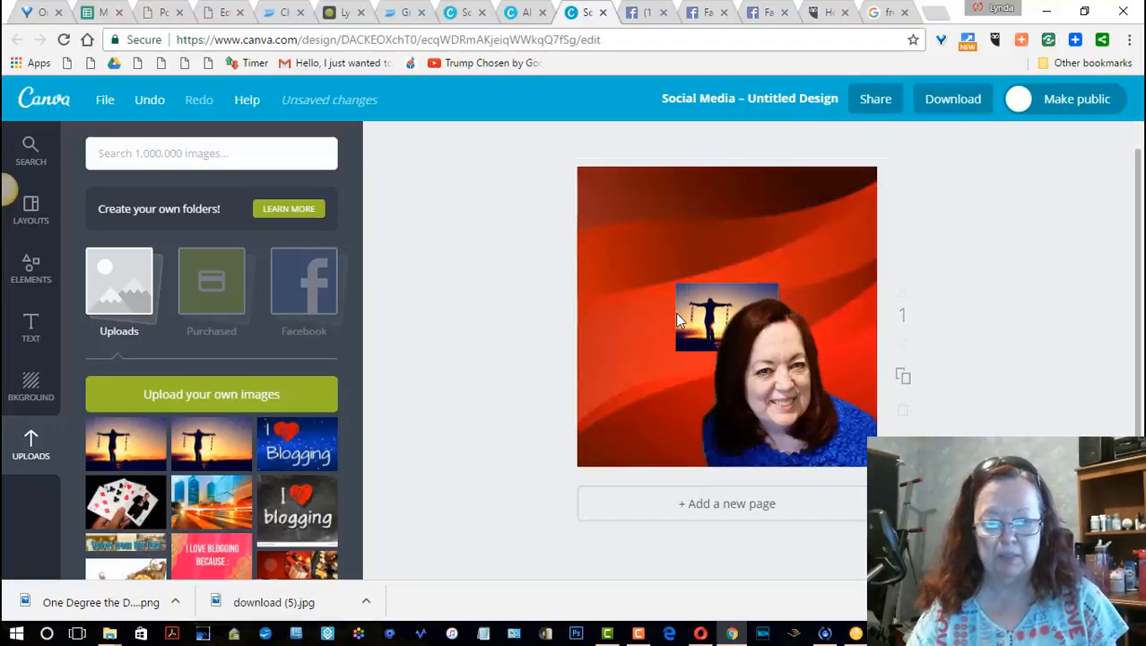
Step: Move the sunset picture toward the page's left edge and enlarge it to span nearly the full page width behind the portrait
{"action": "left_click", "coordinate": [680, 310]}
{"action": "left_click_drag", "start_coordinate": [691, 321], "coordinate": [607, 291]}
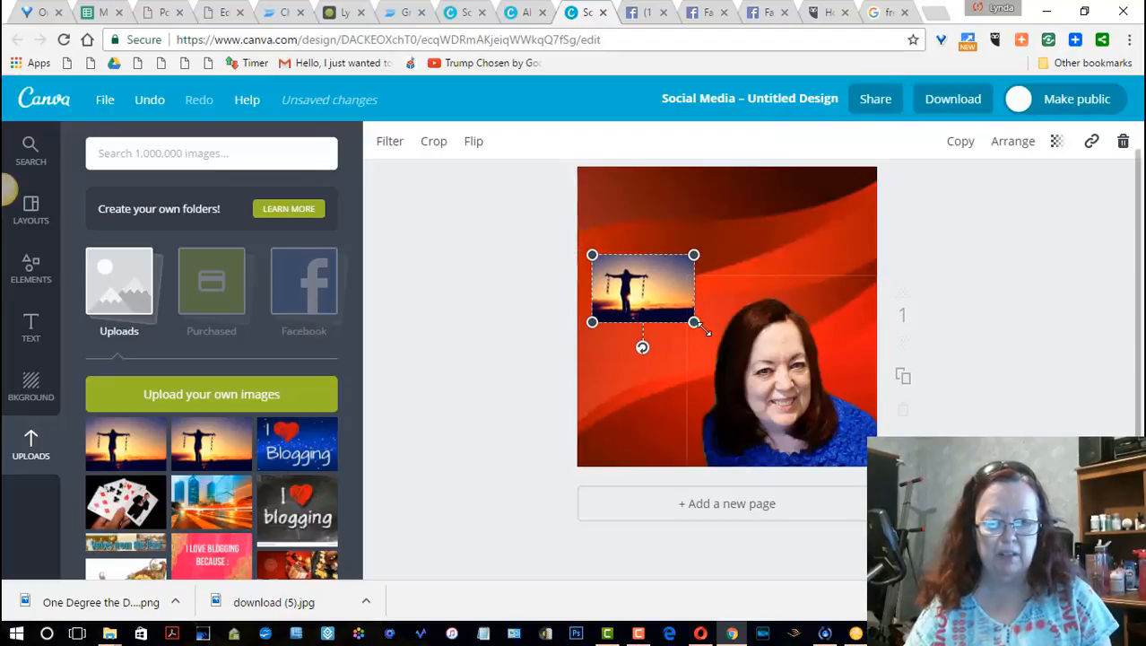
{"action": "left_click_drag", "start_coordinate": [693, 321], "coordinate": [858, 435]}
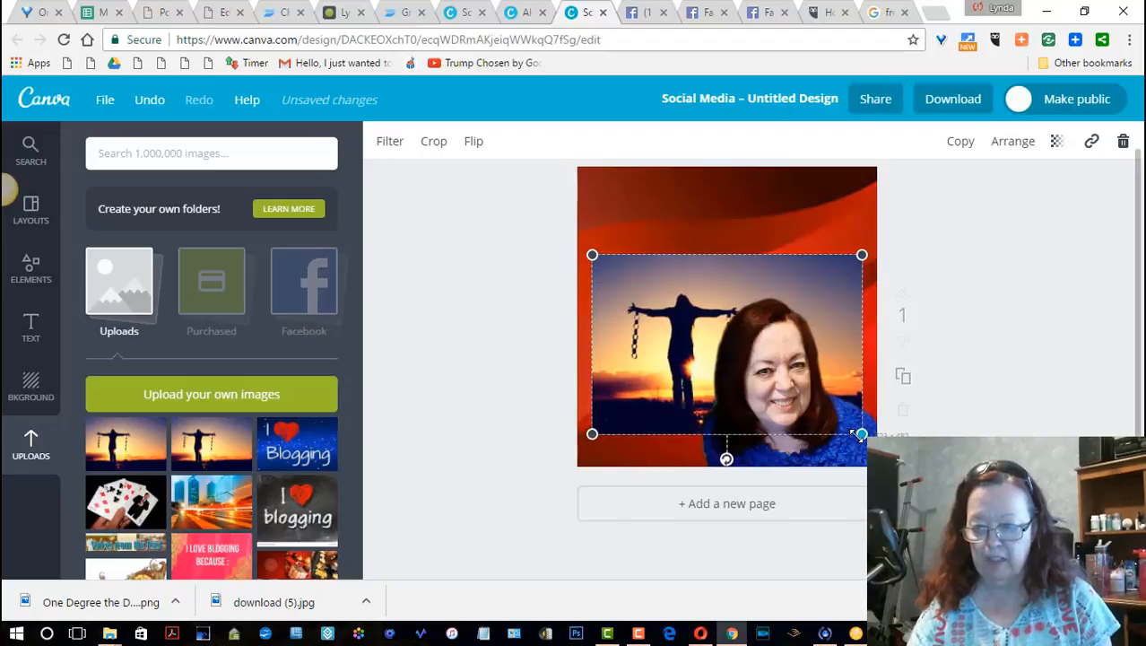
{"action": "left_click", "coordinate": [951, 408]}
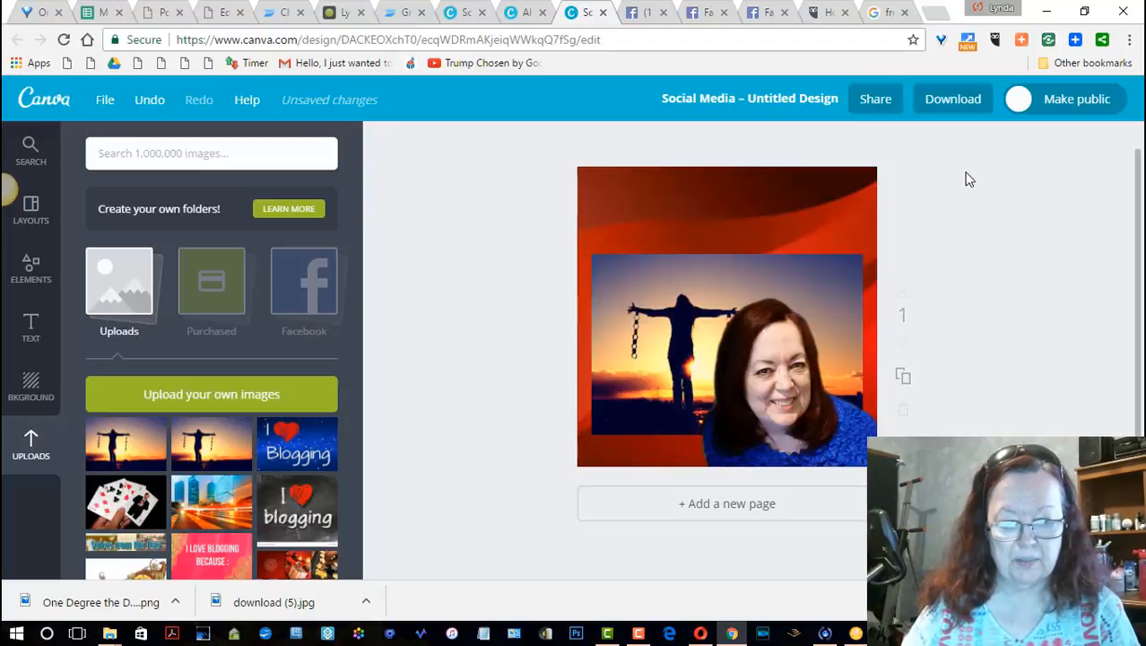
Step: Add a heading reading "Choice For Free" in the red area above the sunset picture
{"action": "scroll", "coordinate": [969, 180], "scroll_direction": "down", "scroll_amount": 1}
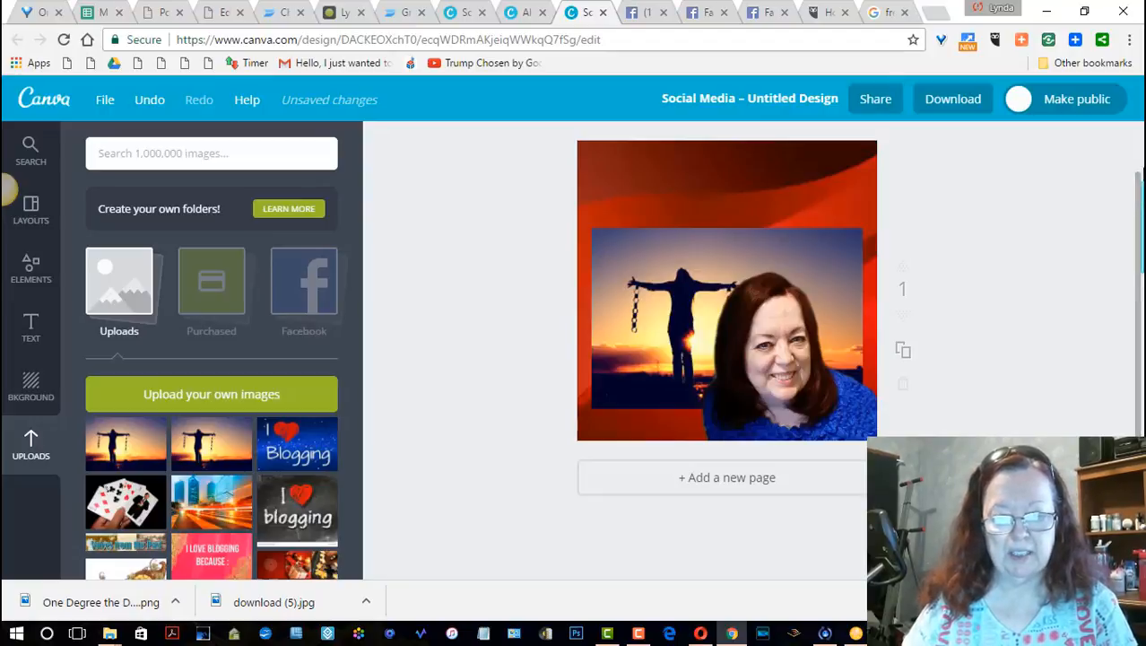
{"action": "left_click_drag", "start_coordinate": [1139, 268], "coordinate": [1139, 220]}
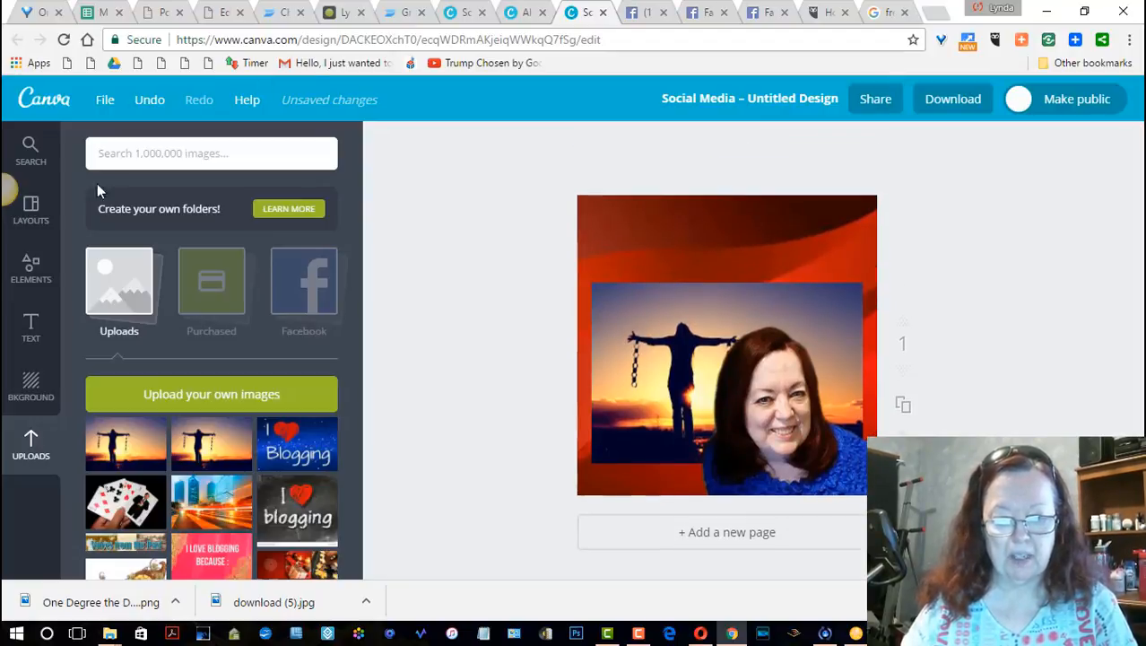
{"action": "left_click", "coordinate": [27, 332]}
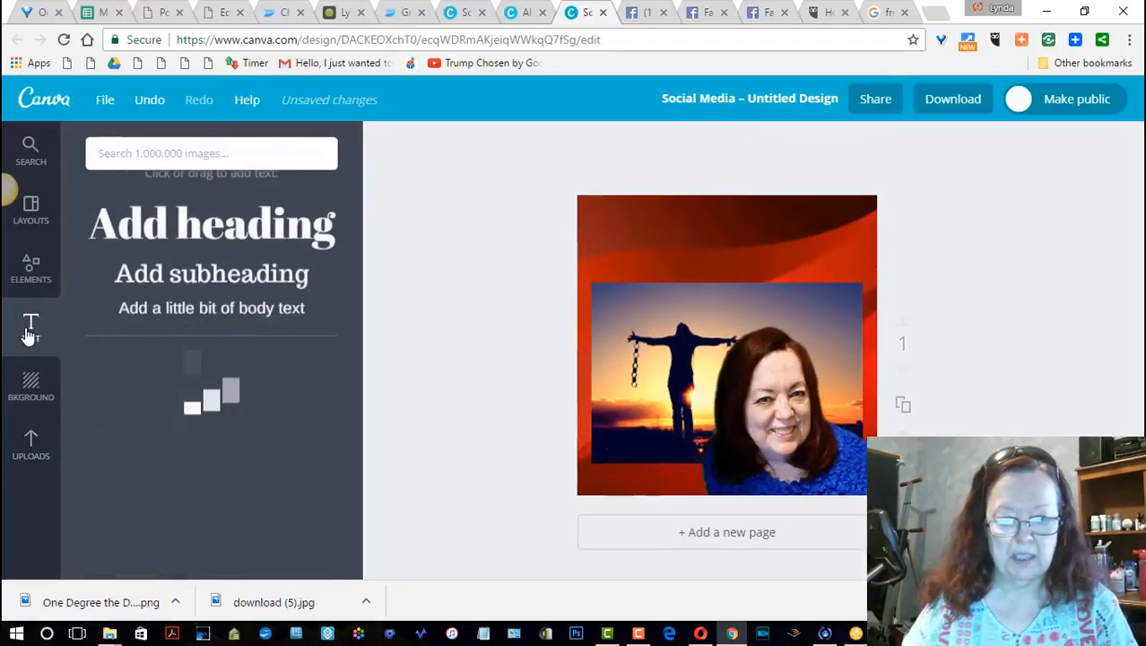
{"action": "left_click_drag", "start_coordinate": [172, 247], "coordinate": [682, 346]}
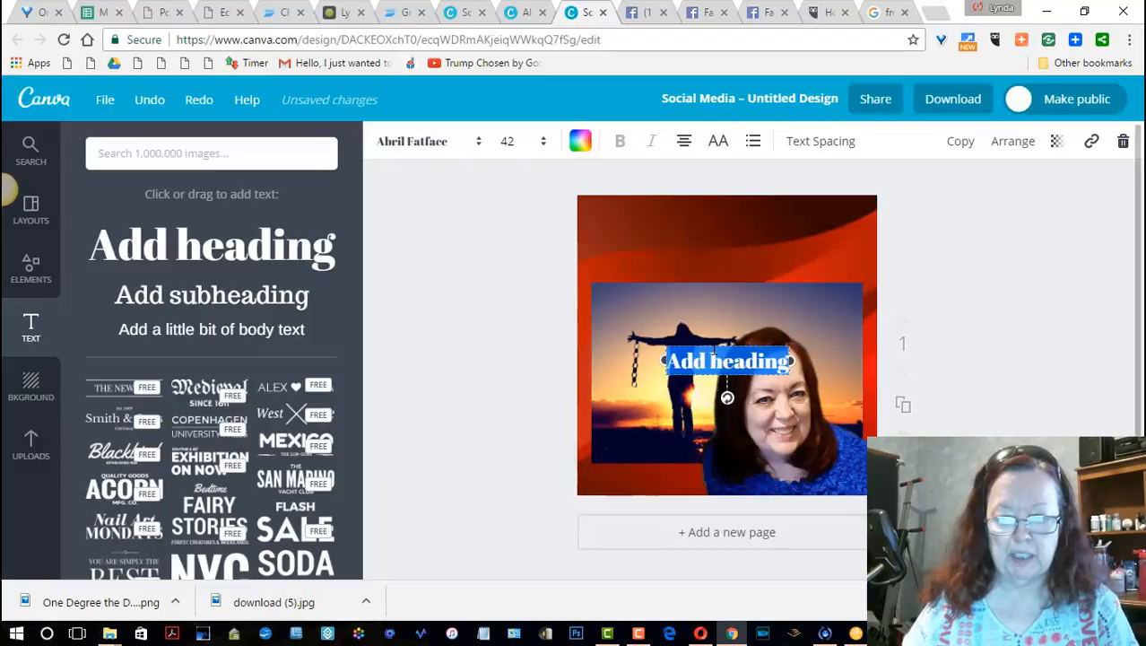
{"action": "left_click_drag", "start_coordinate": [713, 342], "coordinate": [716, 220]}
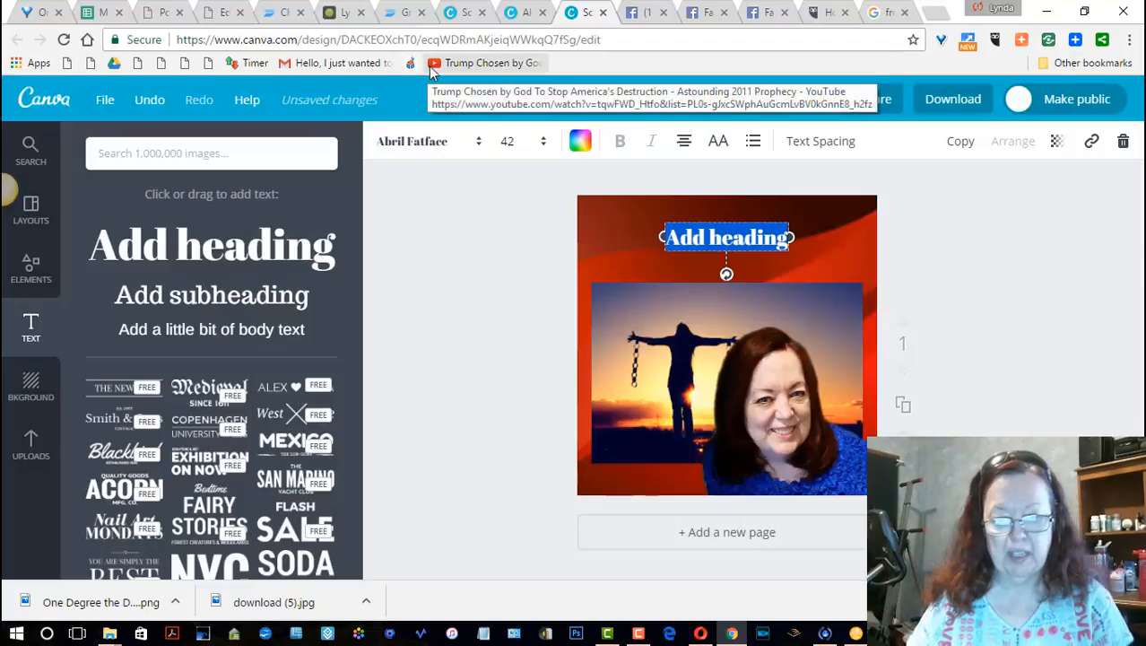
{"action": "type", "text": "Clip"}
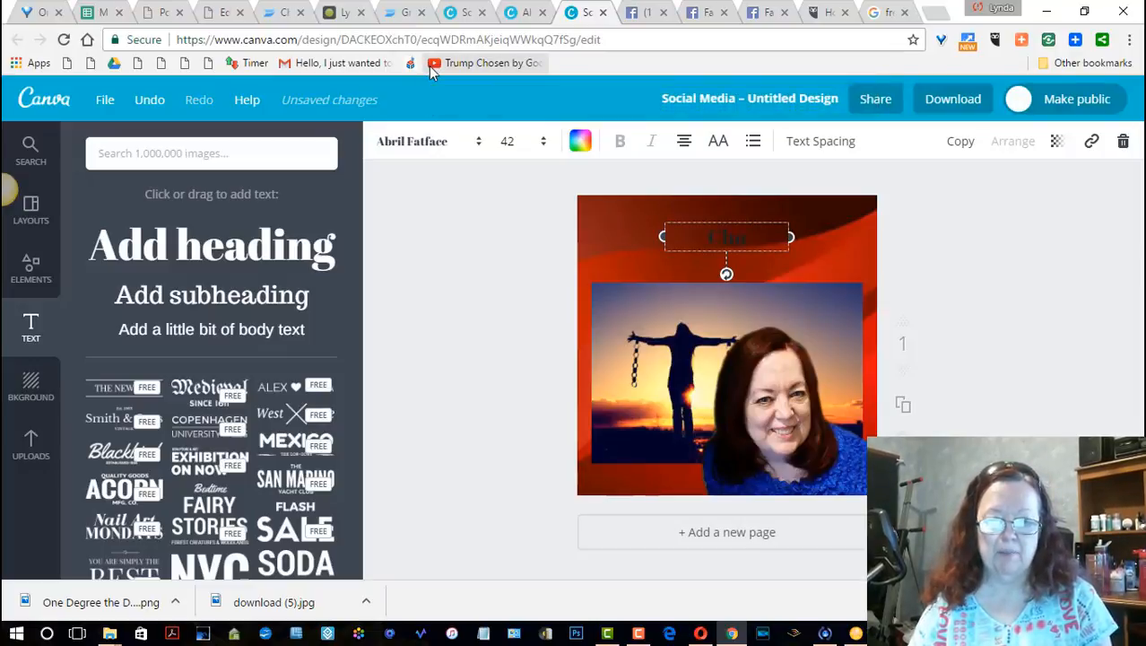
{"action": "type", "text": "ce Fat"}
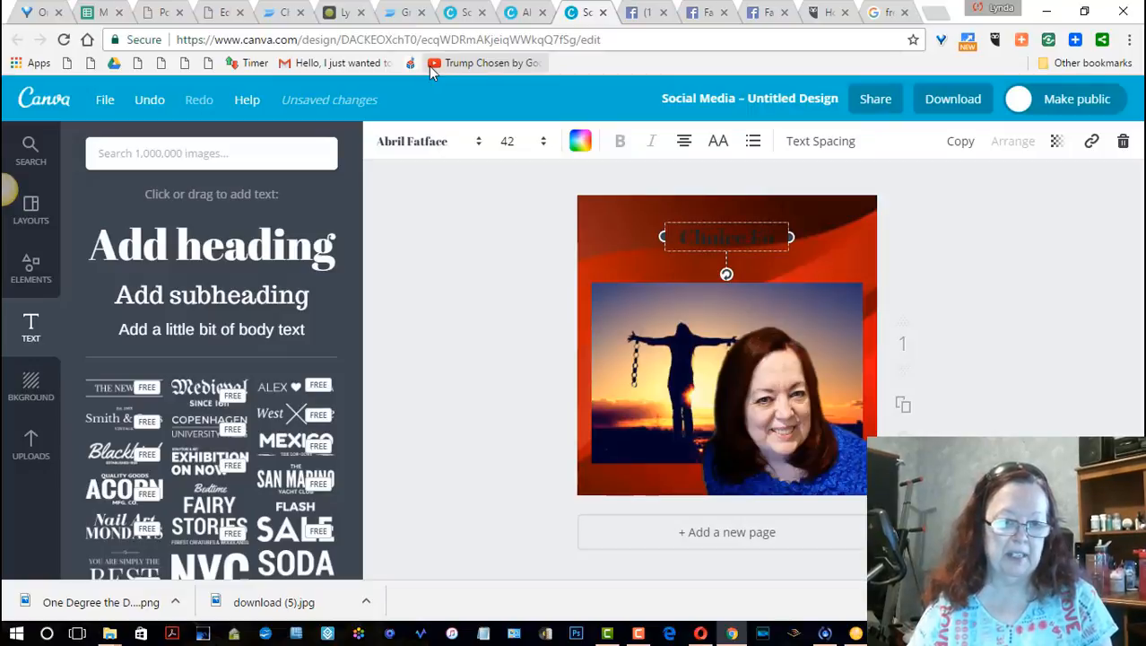
{"action": "type", "text": "Free"}
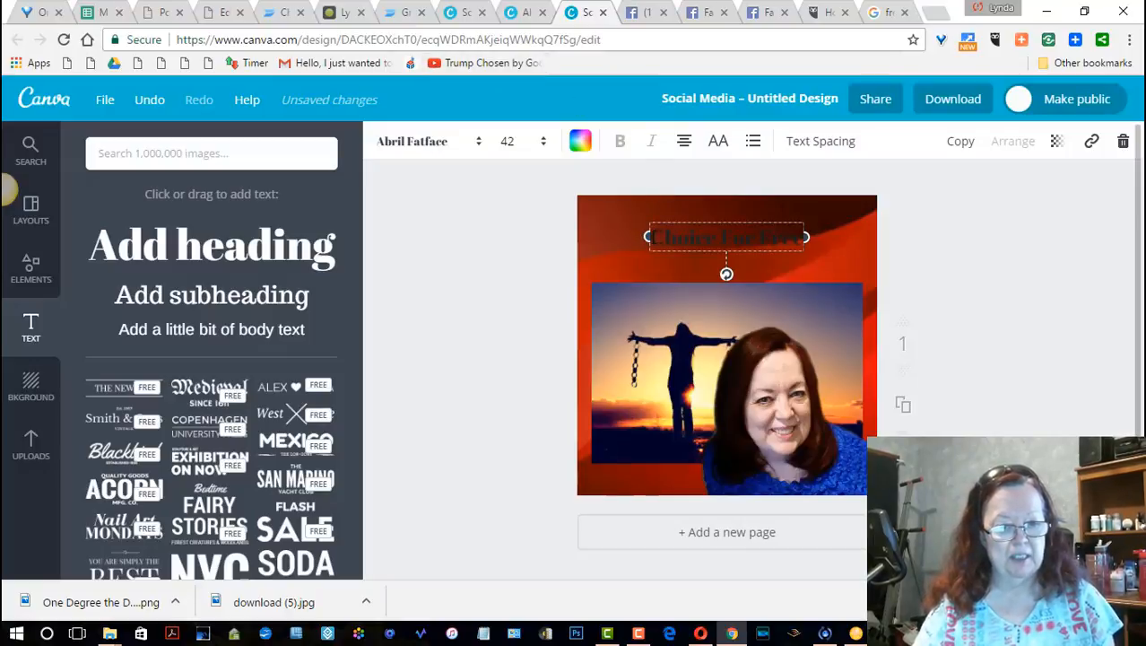
Step: Color the heading text bright yellow using the custom color fcff00
{"action": "left_click_drag", "start_coordinate": [647, 237], "coordinate": [804, 238]}
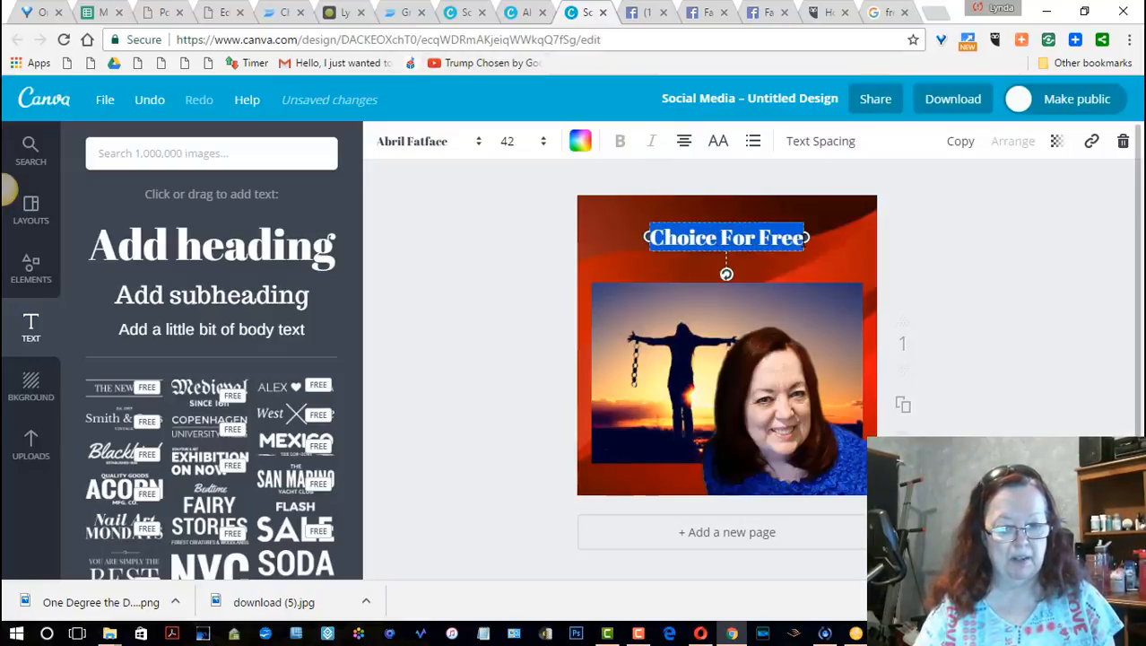
{"action": "left_click", "coordinate": [583, 146]}
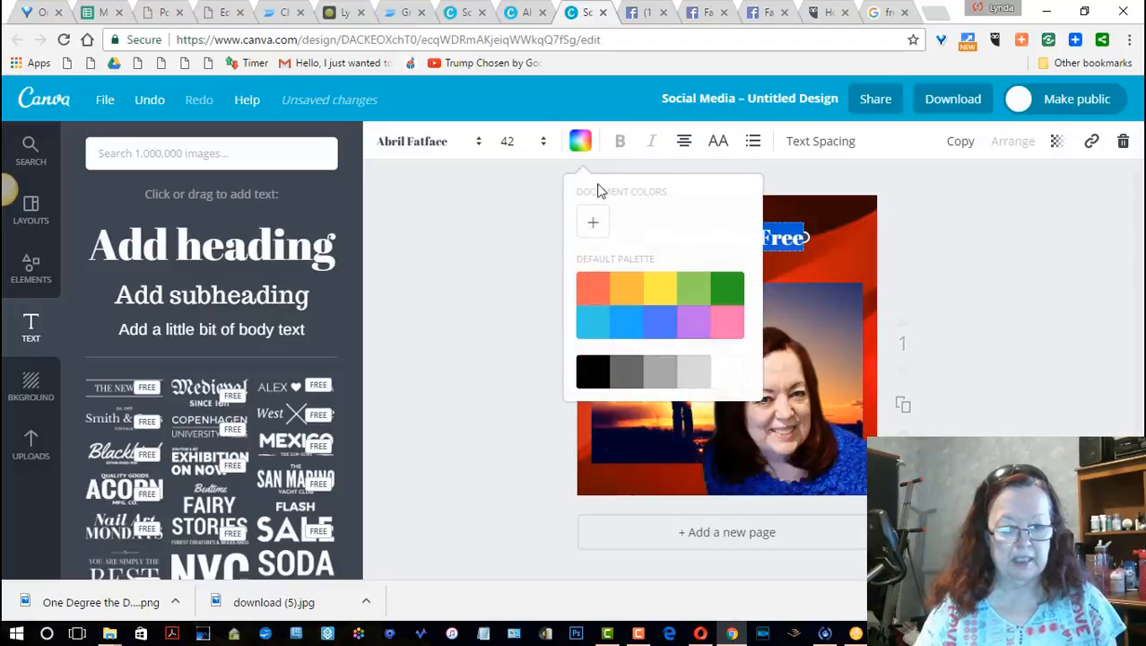
{"action": "left_click", "coordinate": [664, 292]}
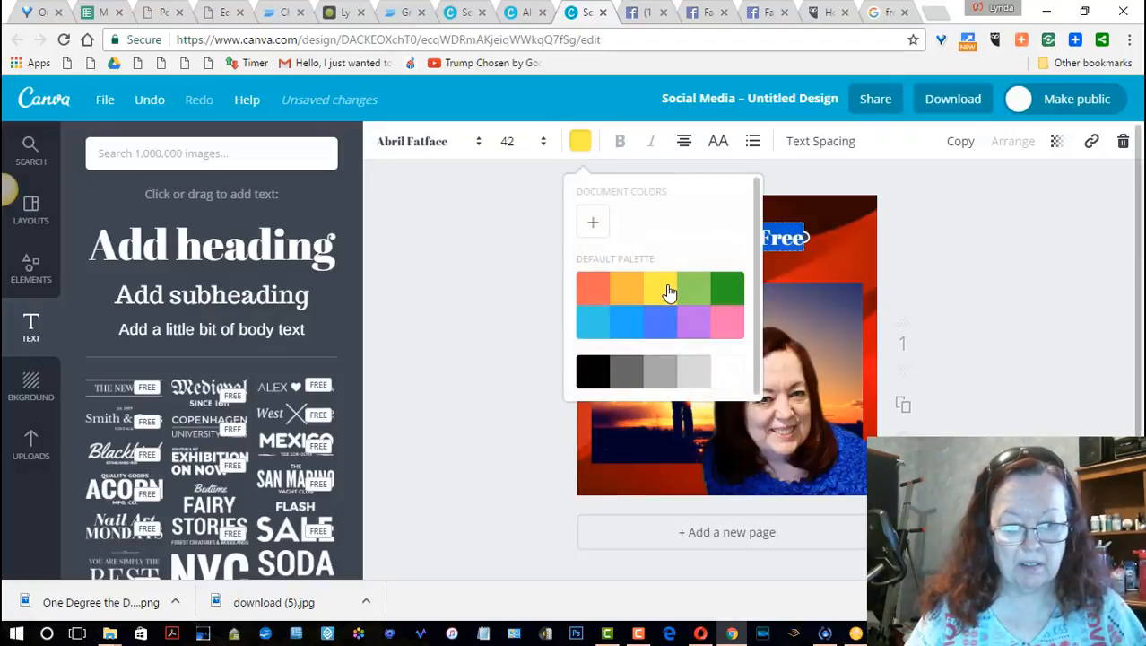
{"action": "left_click", "coordinate": [592, 222]}
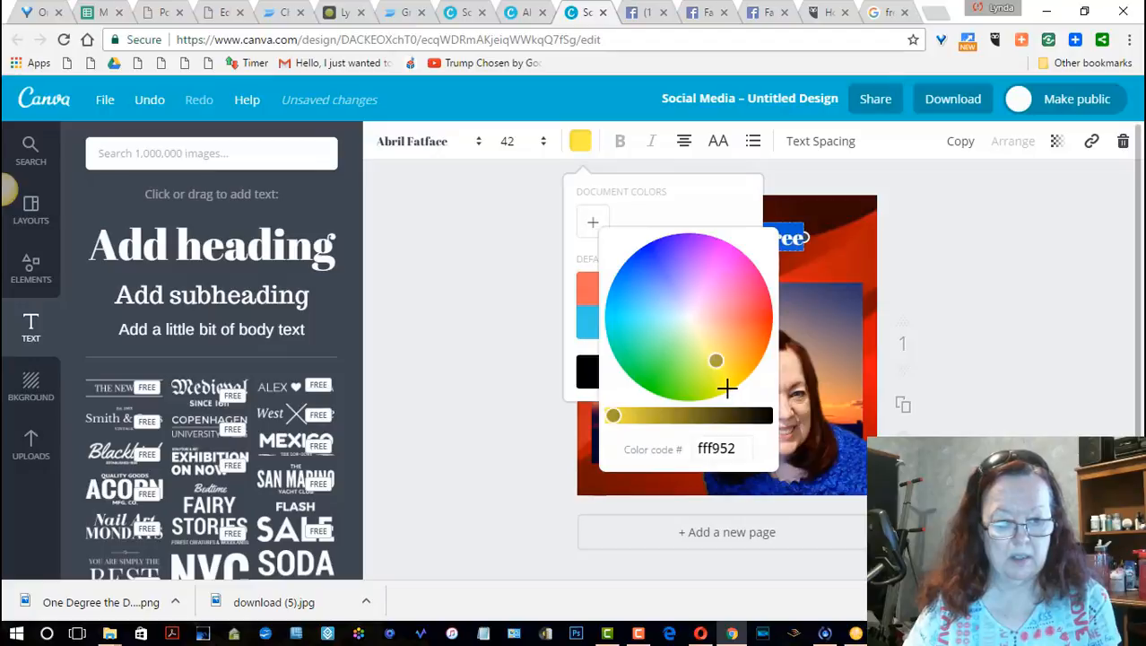
{"action": "left_click", "coordinate": [726, 384]}
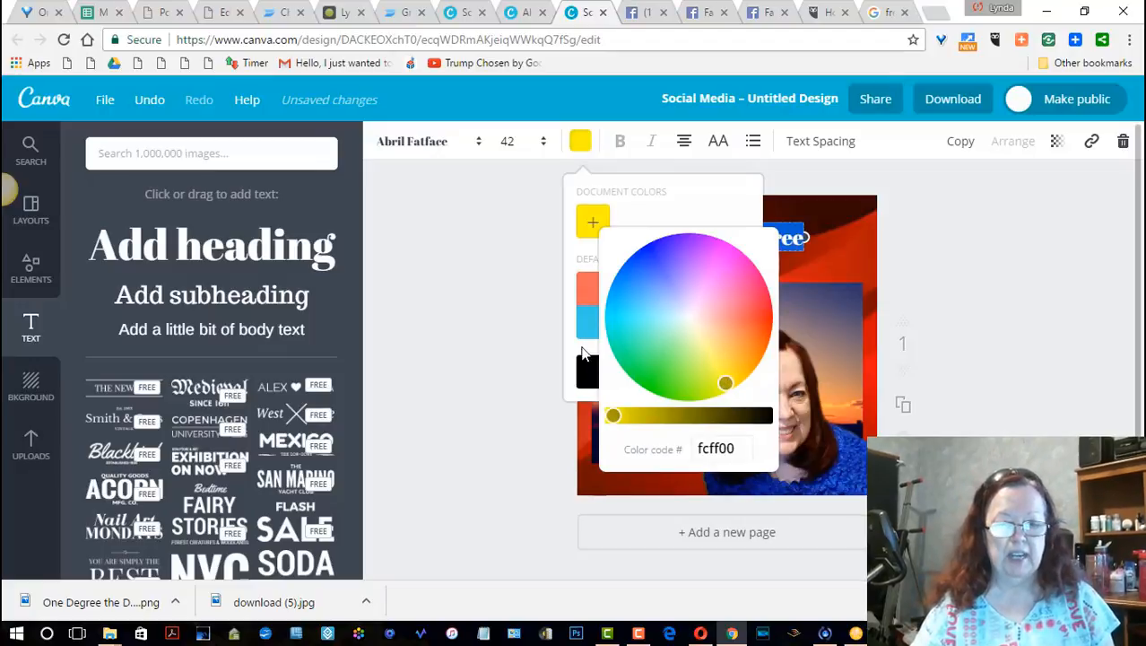
{"action": "left_click", "coordinate": [517, 297]}
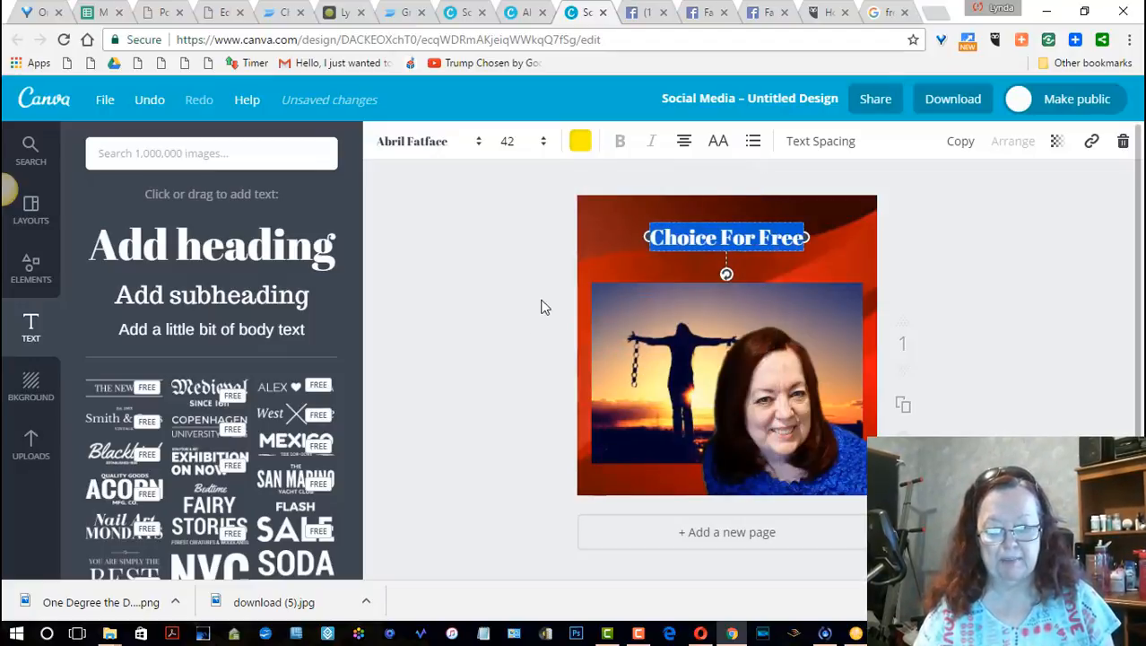
{"action": "left_click", "coordinate": [543, 307]}
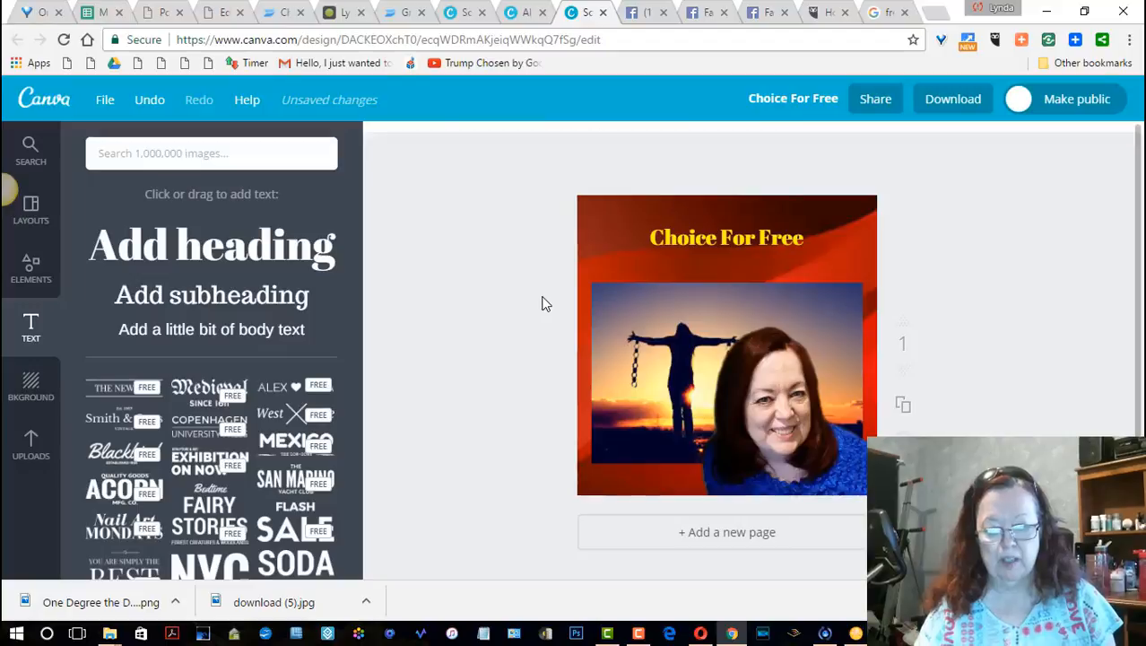
Step: Enlarge the "Choice For Free" heading above the sunset picture to font size 56
{"action": "left_click", "coordinate": [687, 231]}
{"action": "left_click_drag", "start_coordinate": [650, 237], "coordinate": [807, 238]}
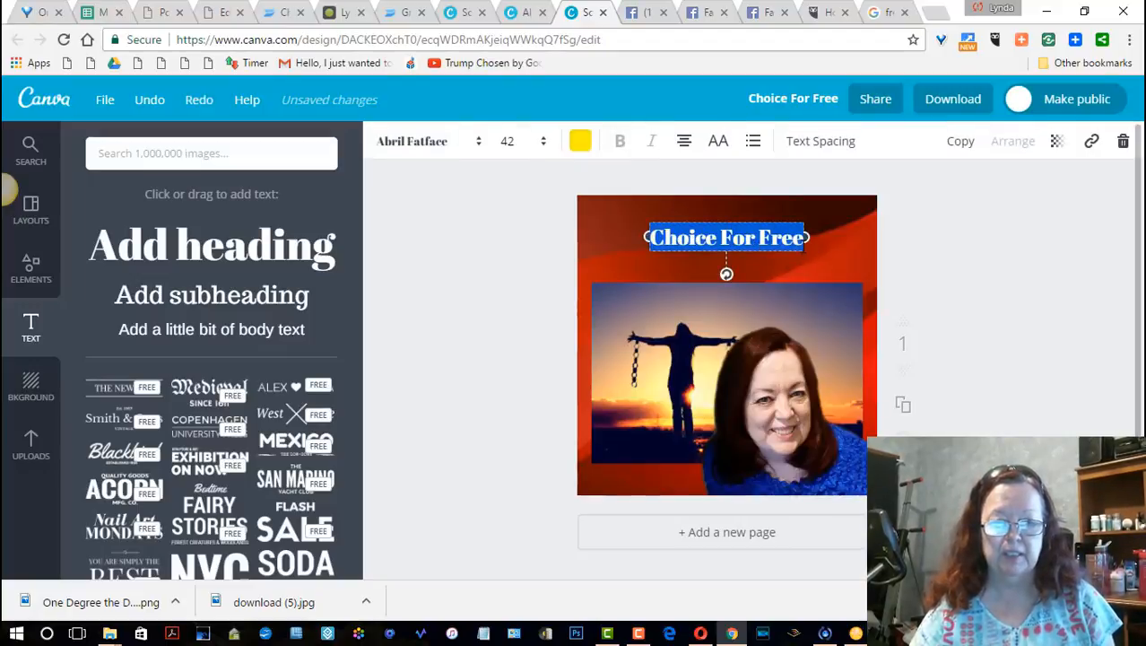
{"action": "left_click", "coordinate": [507, 141]}
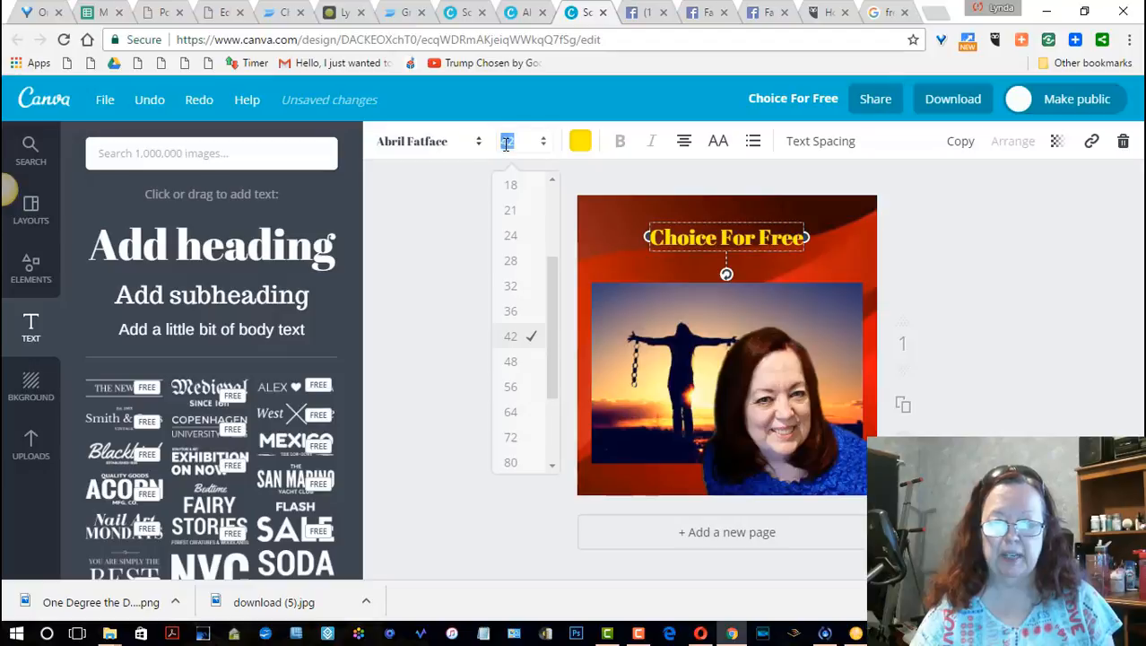
{"action": "left_click", "coordinate": [512, 363]}
{"action": "left_click", "coordinate": [510, 143]}
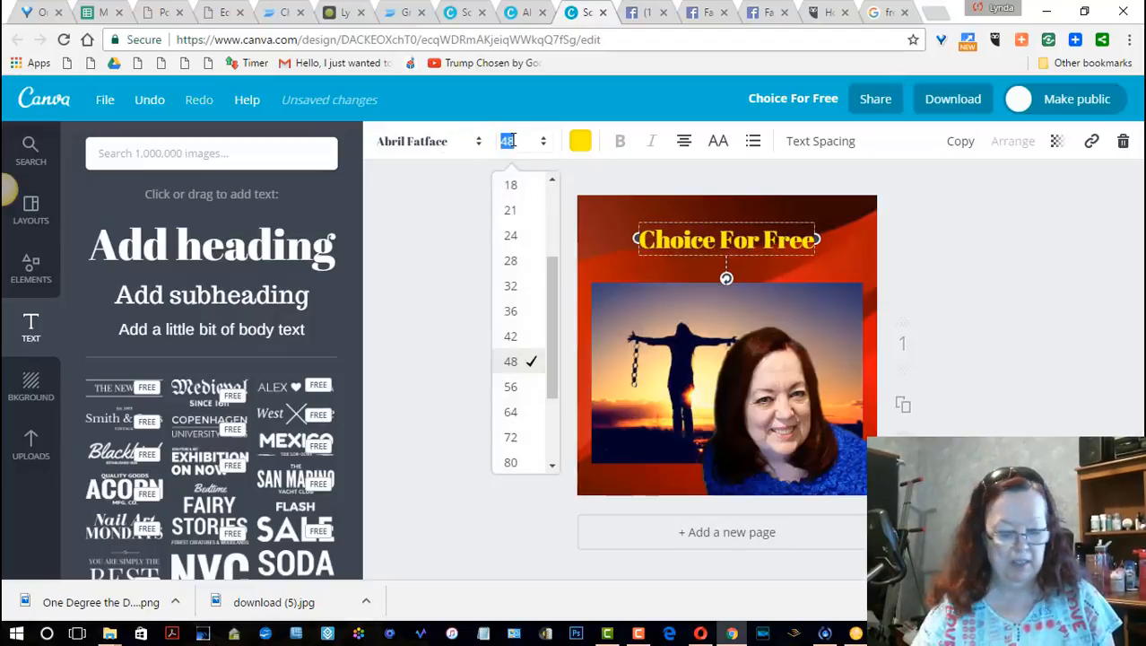
{"action": "left_click", "coordinate": [511, 386]}
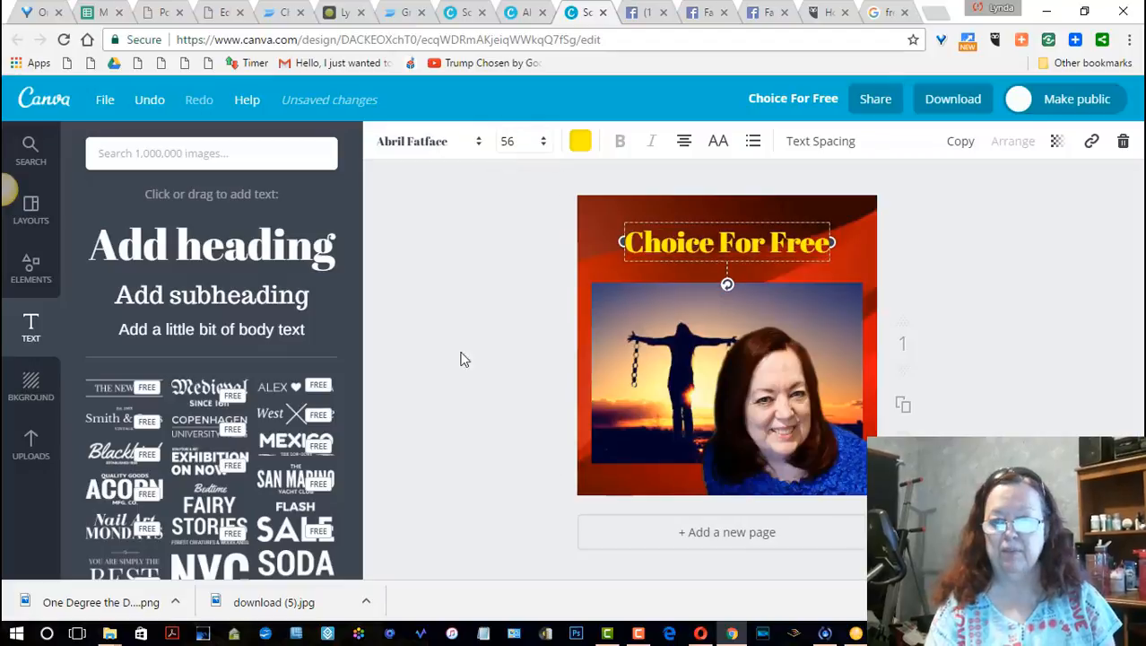
{"action": "left_click", "coordinate": [428, 339]}
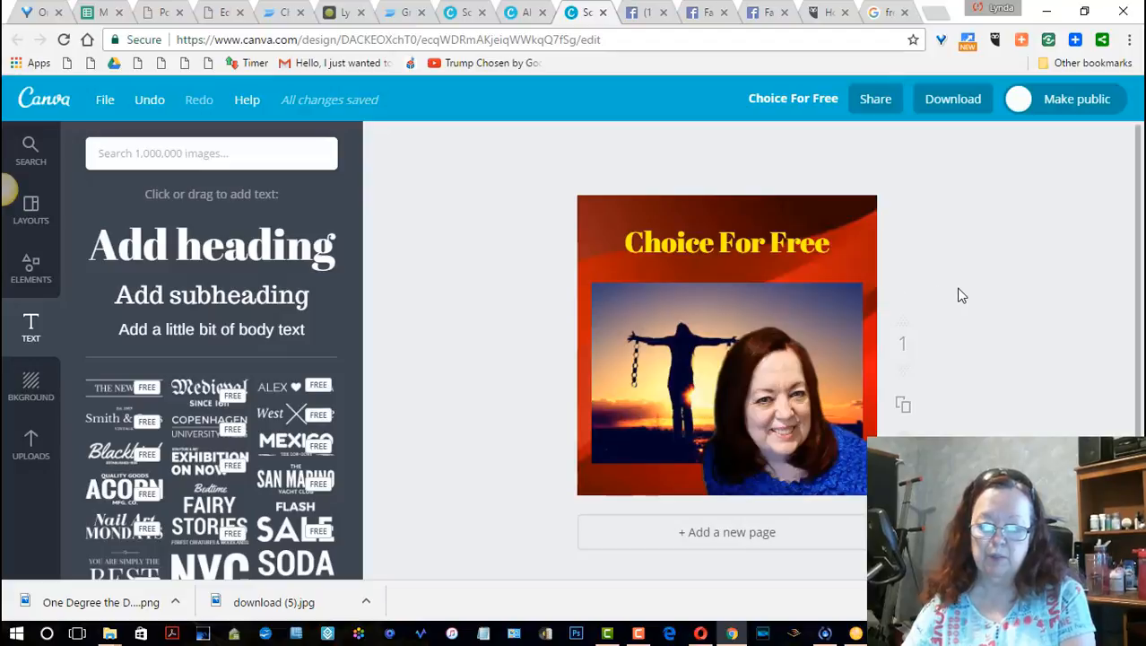
Step: Rename the design as "Blog Images"
{"action": "left_click", "coordinate": [792, 105]}
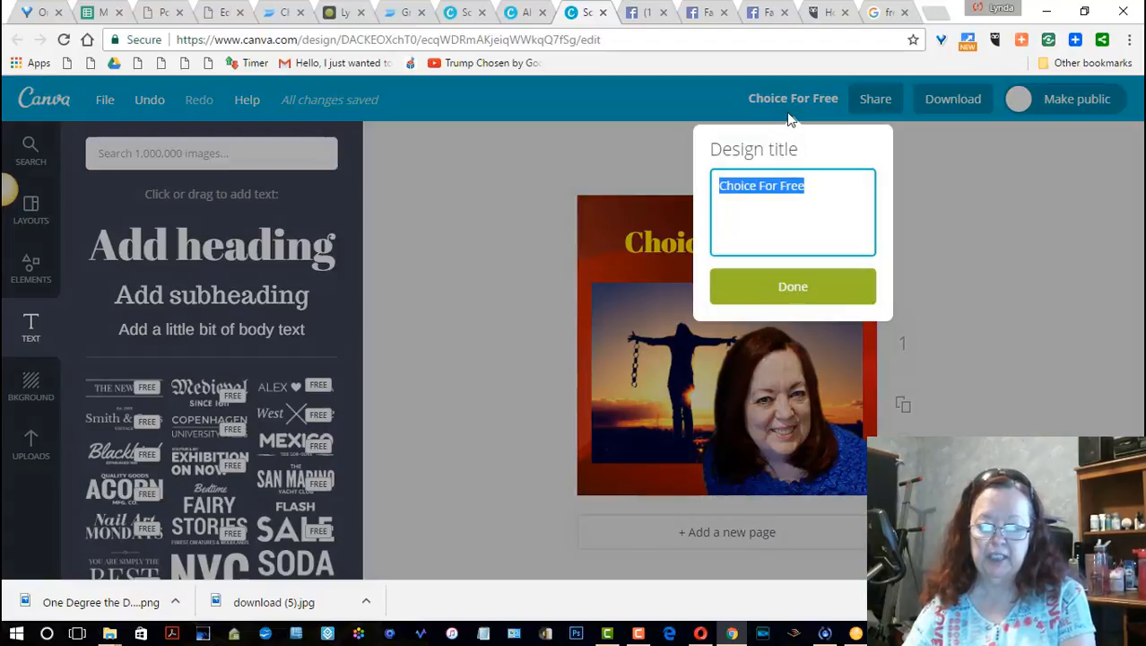
{"action": "type", "text": "Blog Images"}
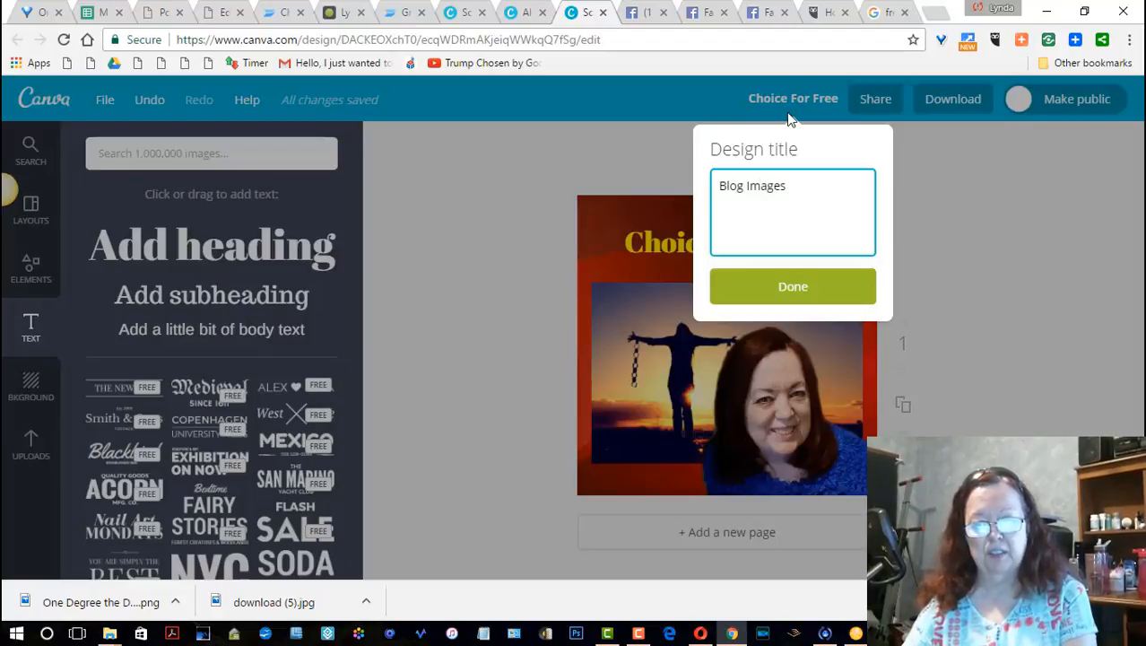
{"action": "left_click", "coordinate": [790, 289]}
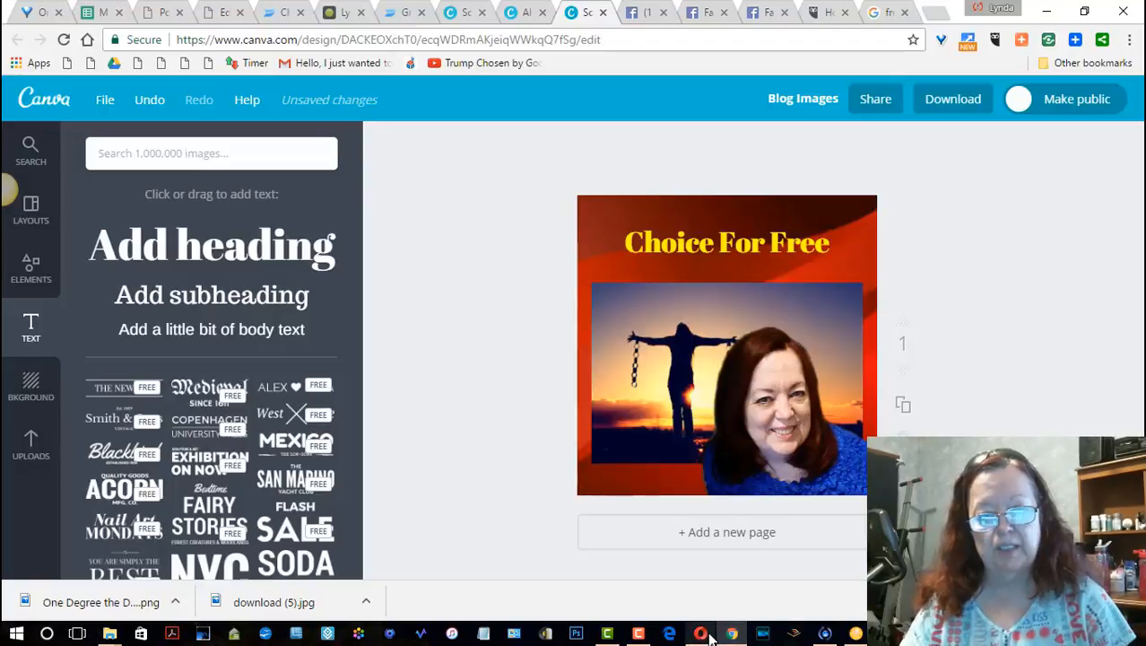
{"action": "left_click", "coordinate": [639, 633]}
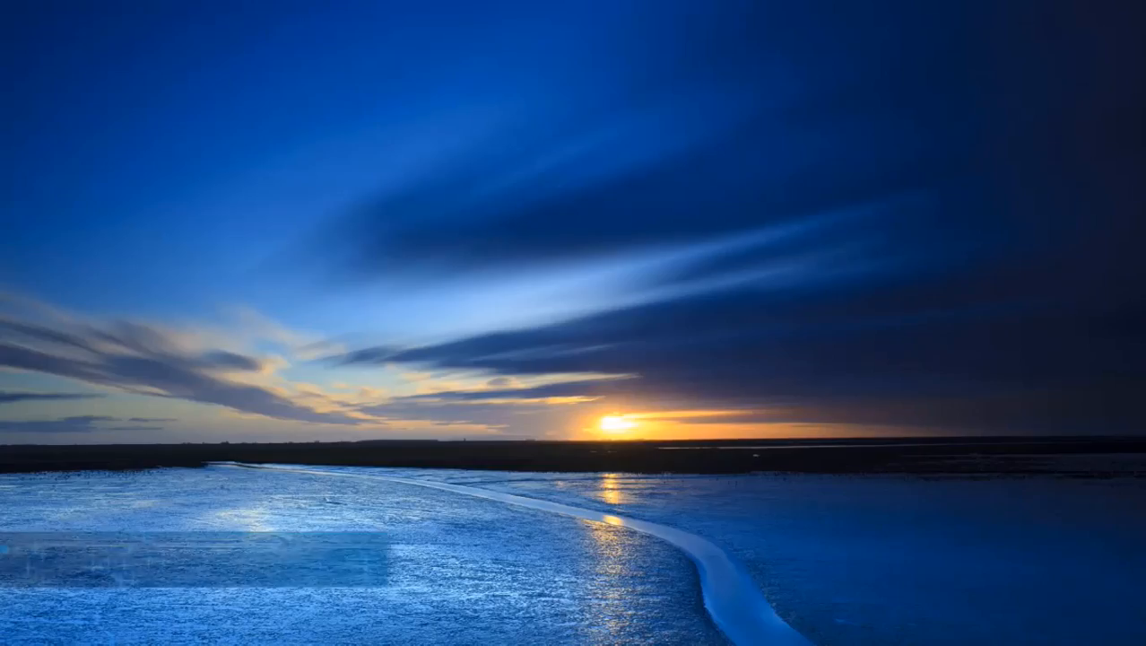